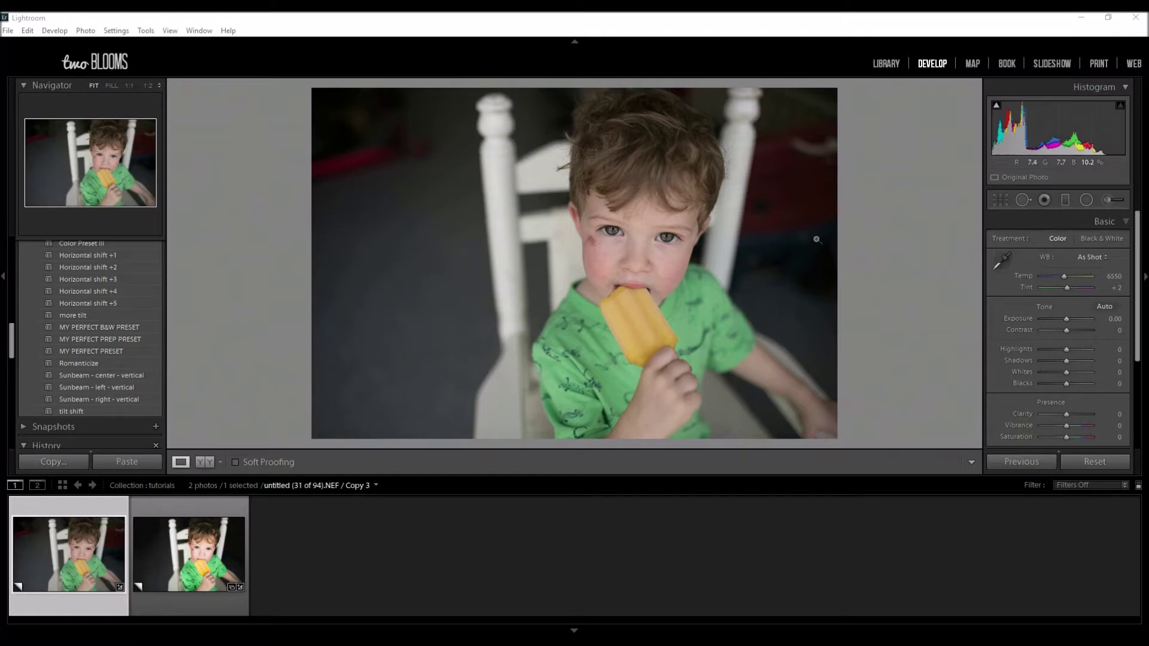
# - Apply MY PERFECT PRESET to the unedited copy of the portrait
pyautogui.click(170, 560)
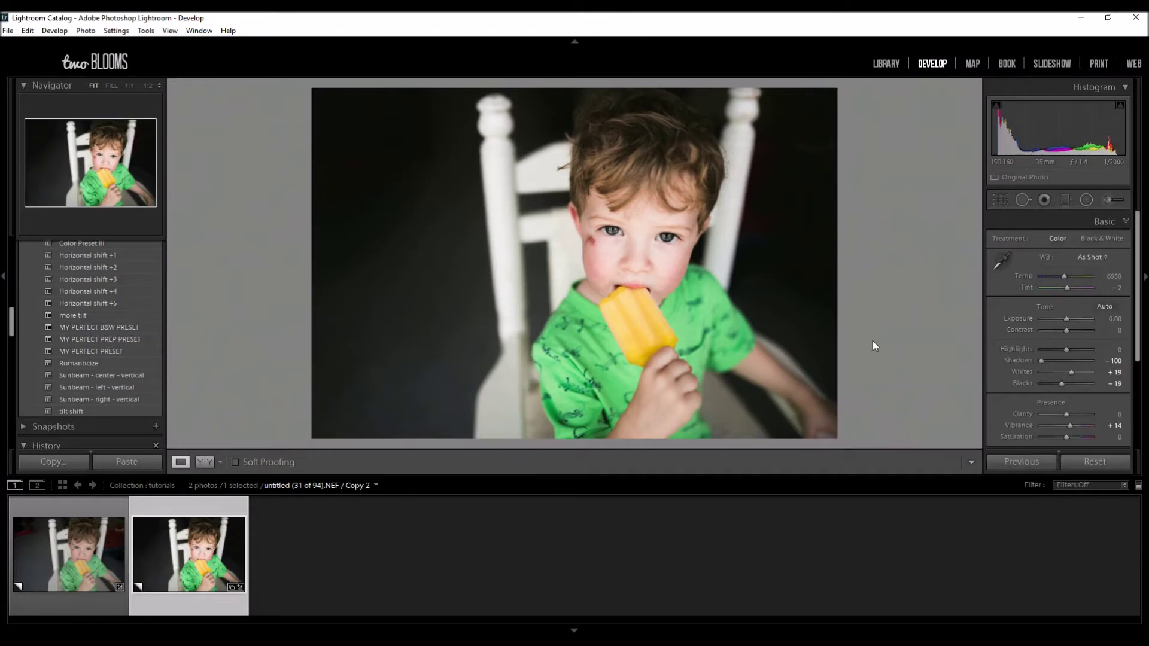
pyautogui.click(70, 552)
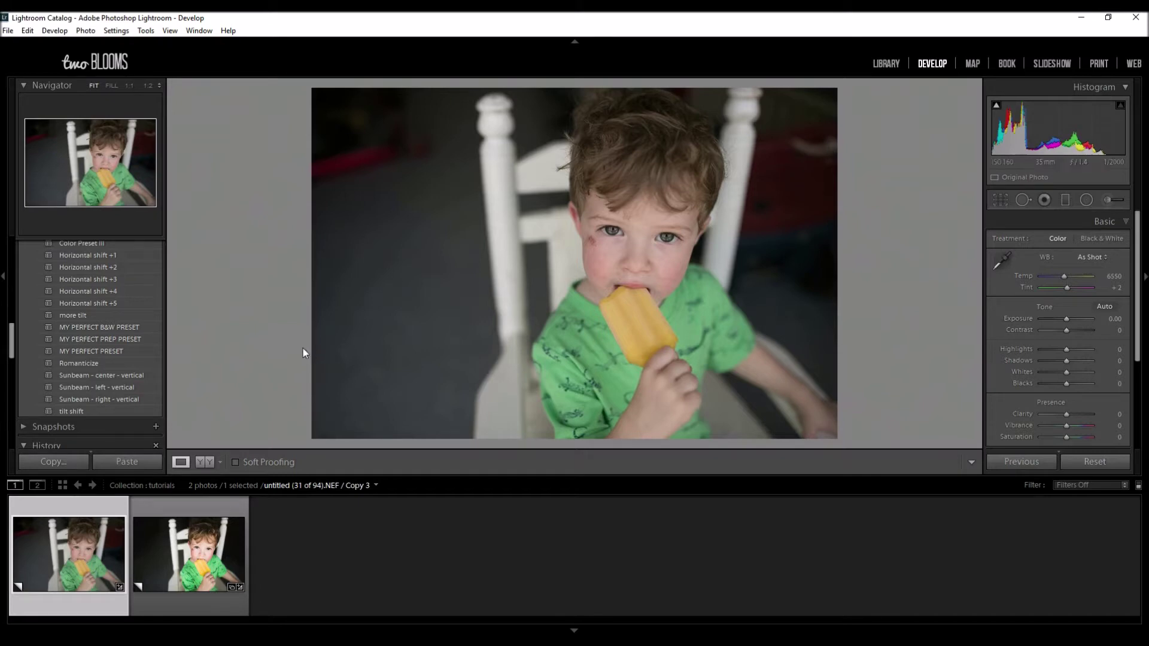
pyautogui.click(122, 352)
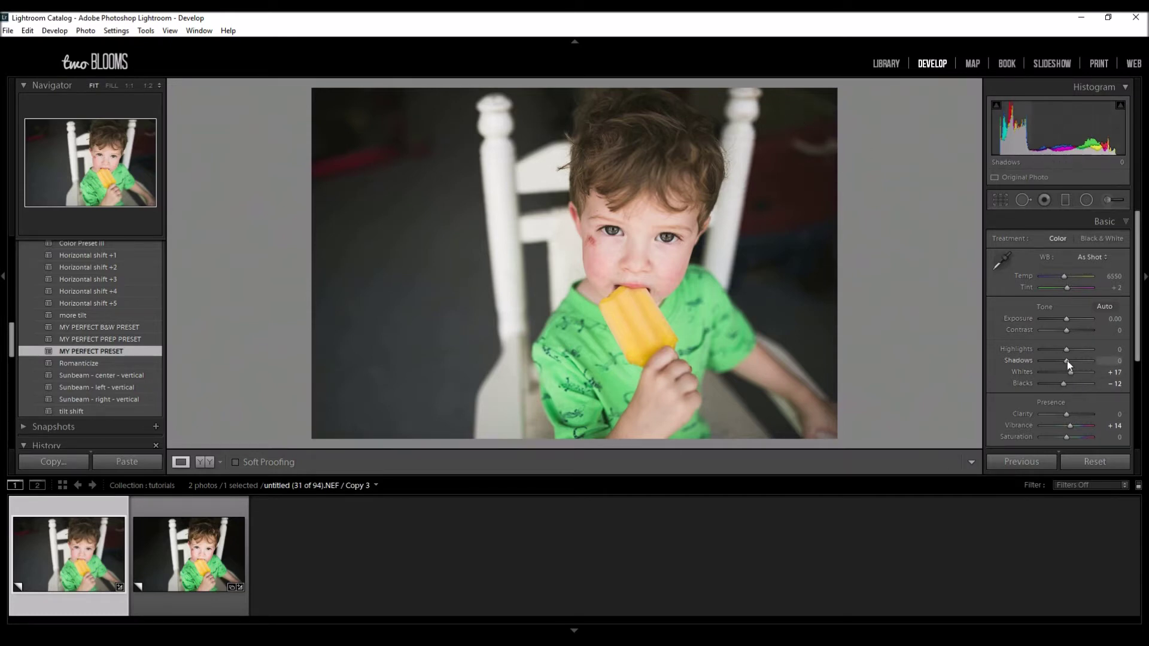
# - Set Shadows to -100, Blacks to -21 and Whites to +26
pyautogui.moveTo(1067, 361); pyautogui.dragTo(1046, 363)
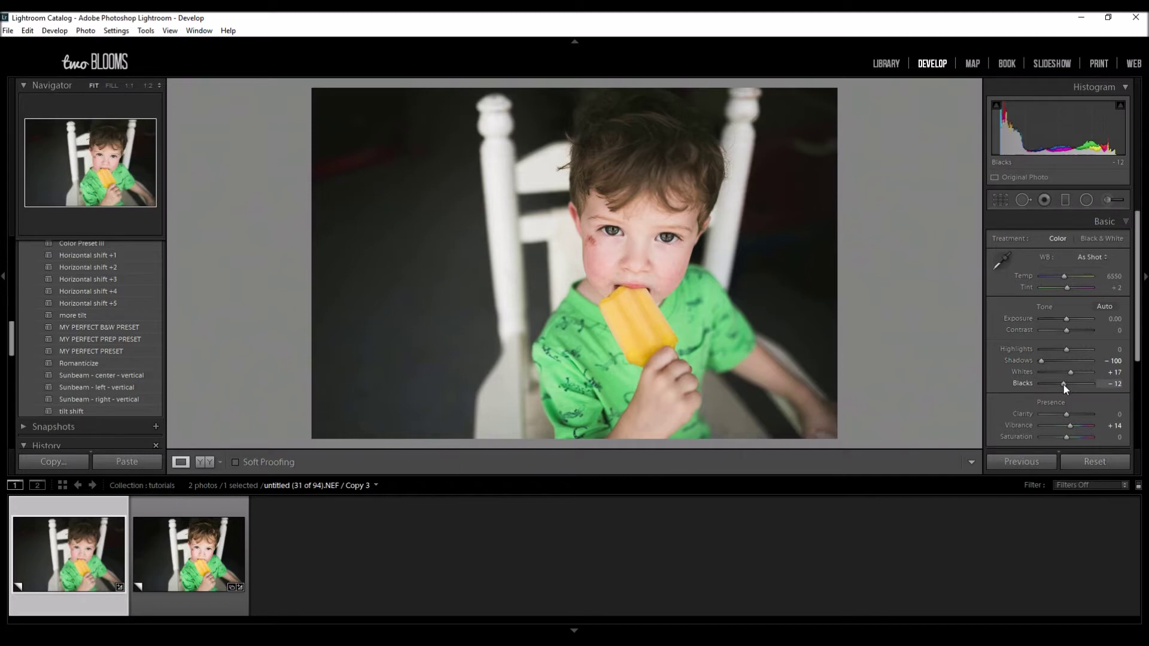
pyautogui.moveTo(1064, 385); pyautogui.dragTo(1062, 385)
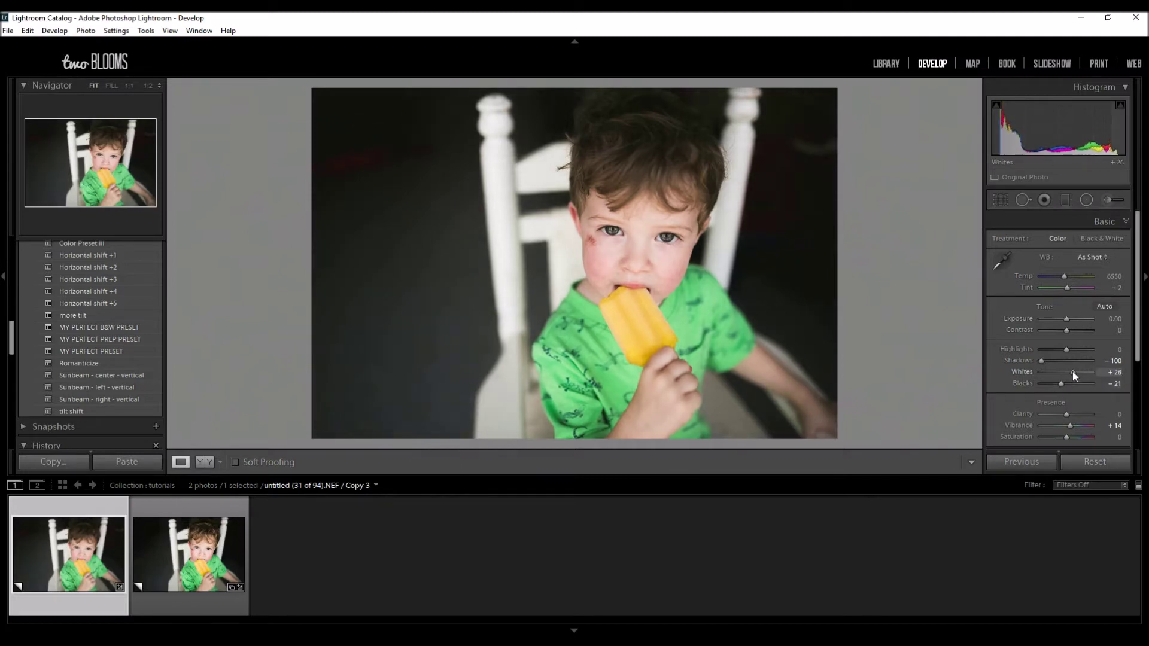
pyautogui.moveTo(1073, 373); pyautogui.dragTo(1074, 373)
# - Paint a Burn (Darken) brush stroke over the upper-right background
pyautogui.click(1107, 198)
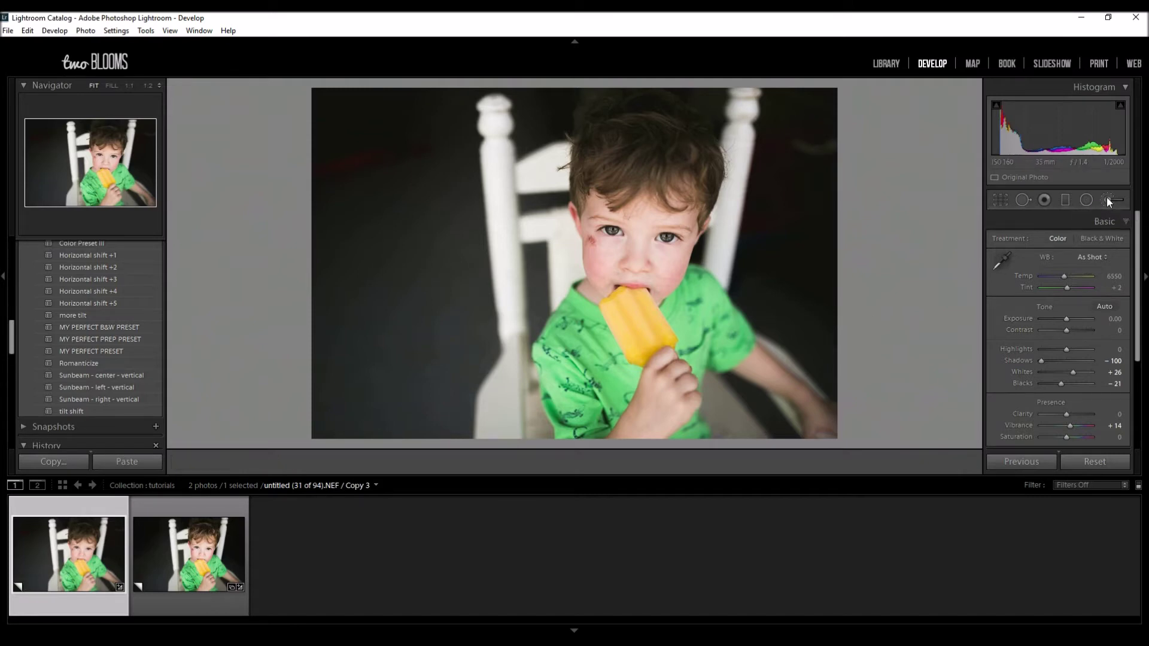
pyautogui.click(1100, 241)
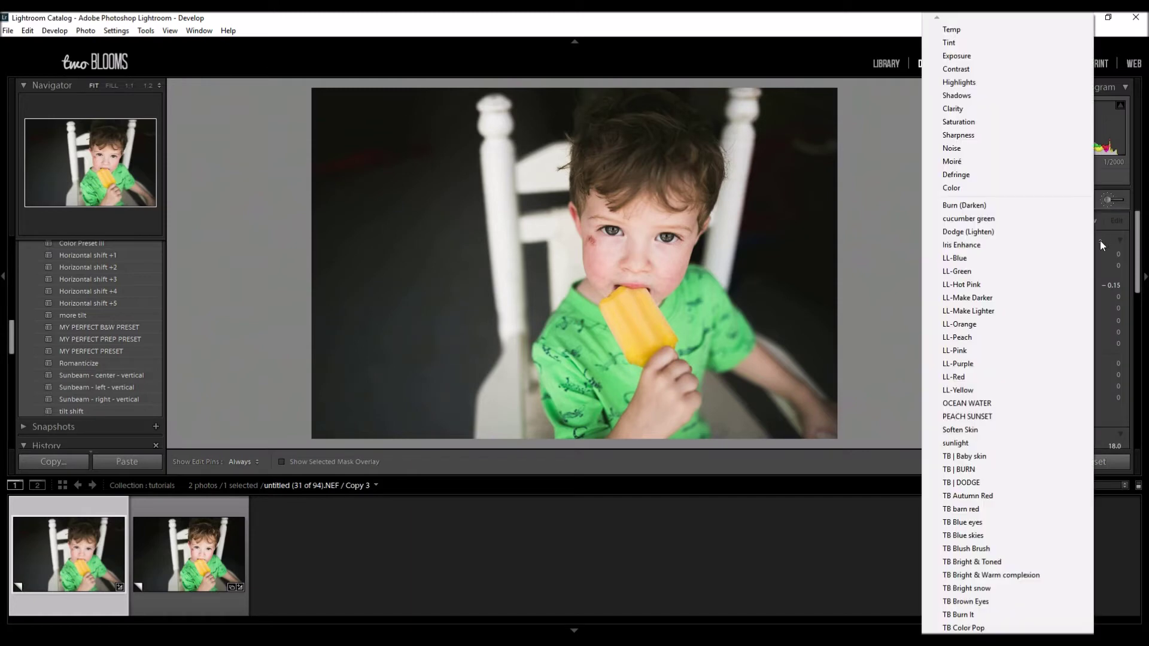
pyautogui.click(965, 205)
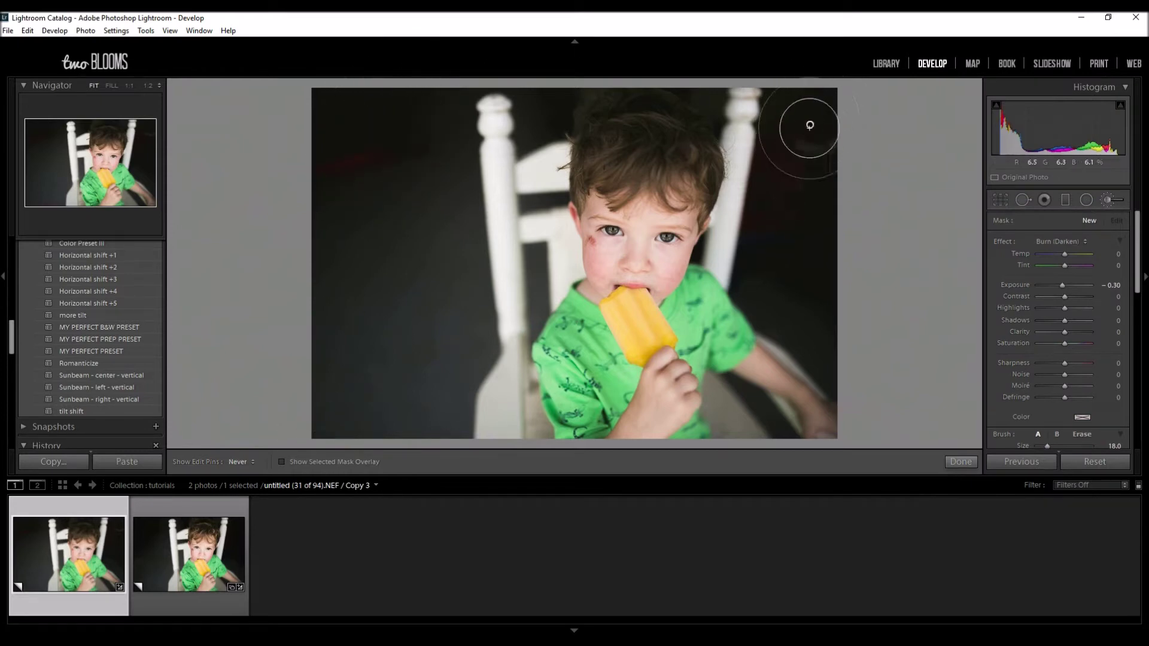
pyautogui.moveTo(820, 138)
pyautogui.mouseDown()
pyautogui.moveTo(828, 95)
pyautogui.moveTo(813, 168)
pyautogui.moveTo(811, 90)
pyautogui.mouseUp()
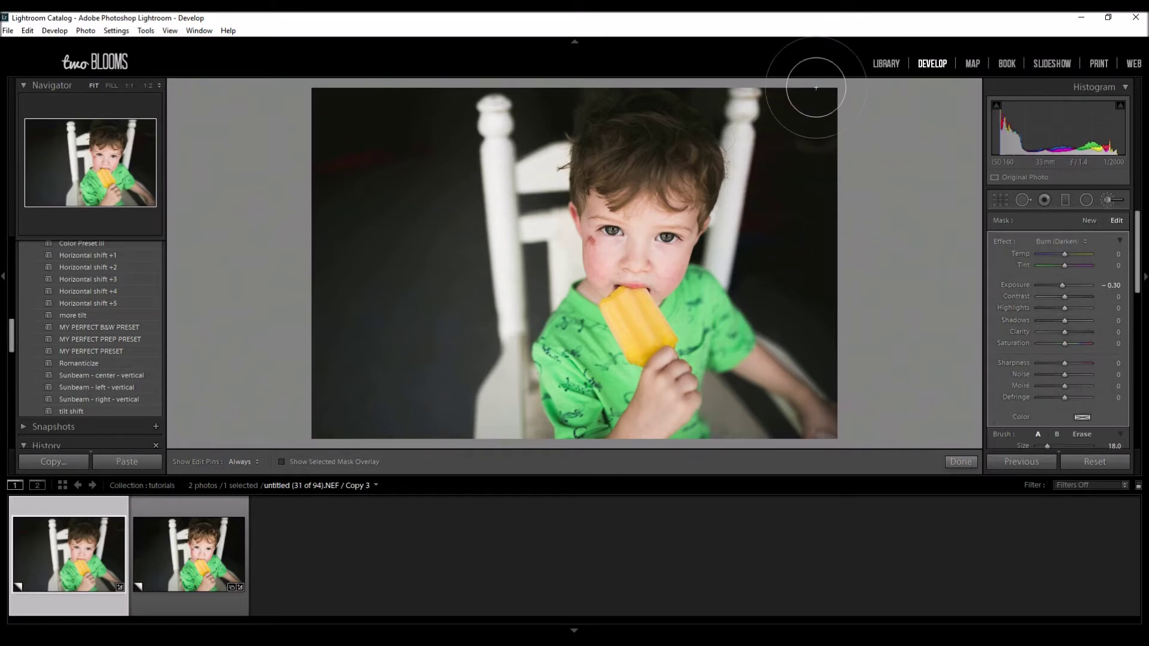
pyautogui.press('h')
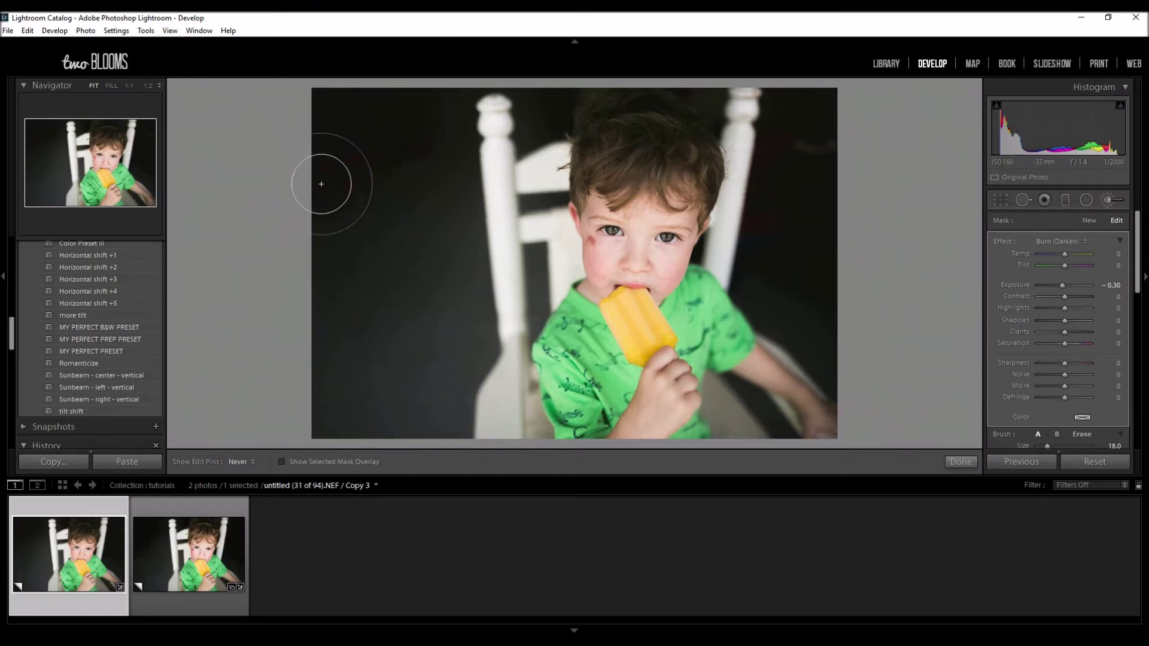
pyautogui.press('h')
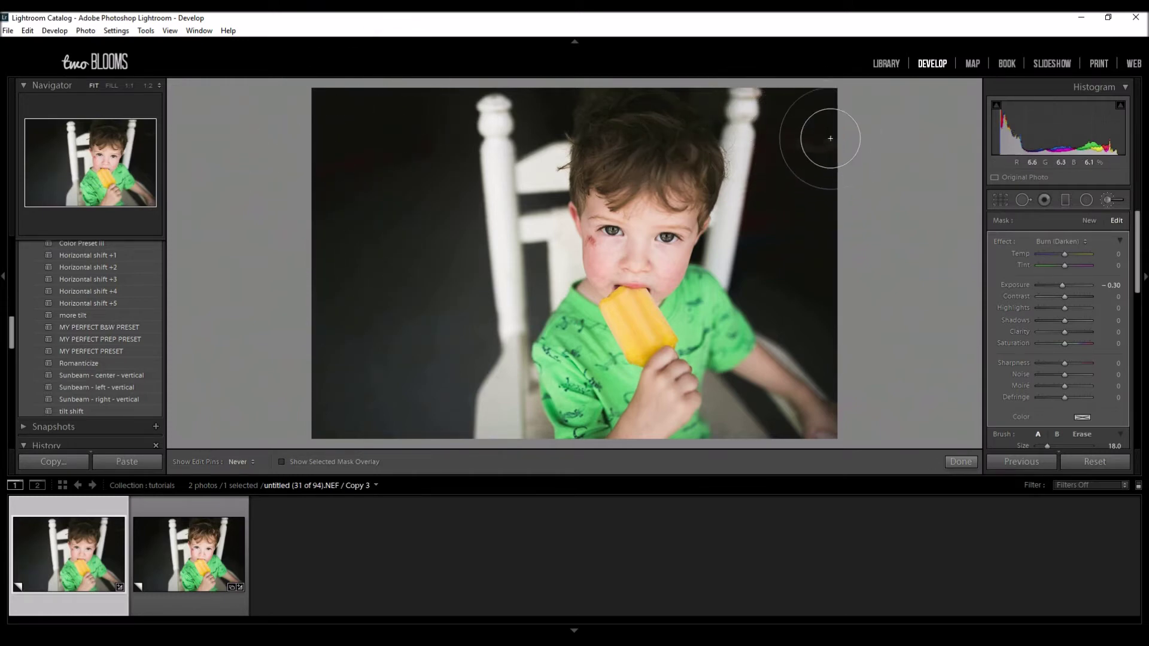
# - Set the burn exposure to a subtle -0.14
pyautogui.doubleClick(1064, 286)
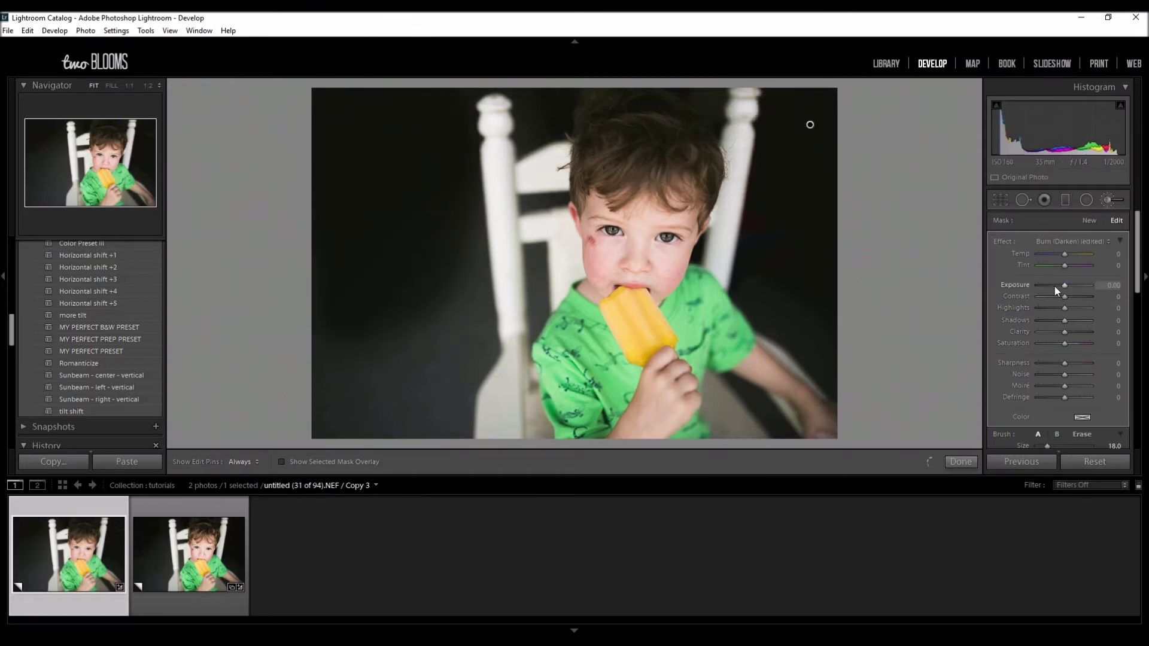
pyautogui.moveTo(1064, 286); pyautogui.dragTo(1054, 284)
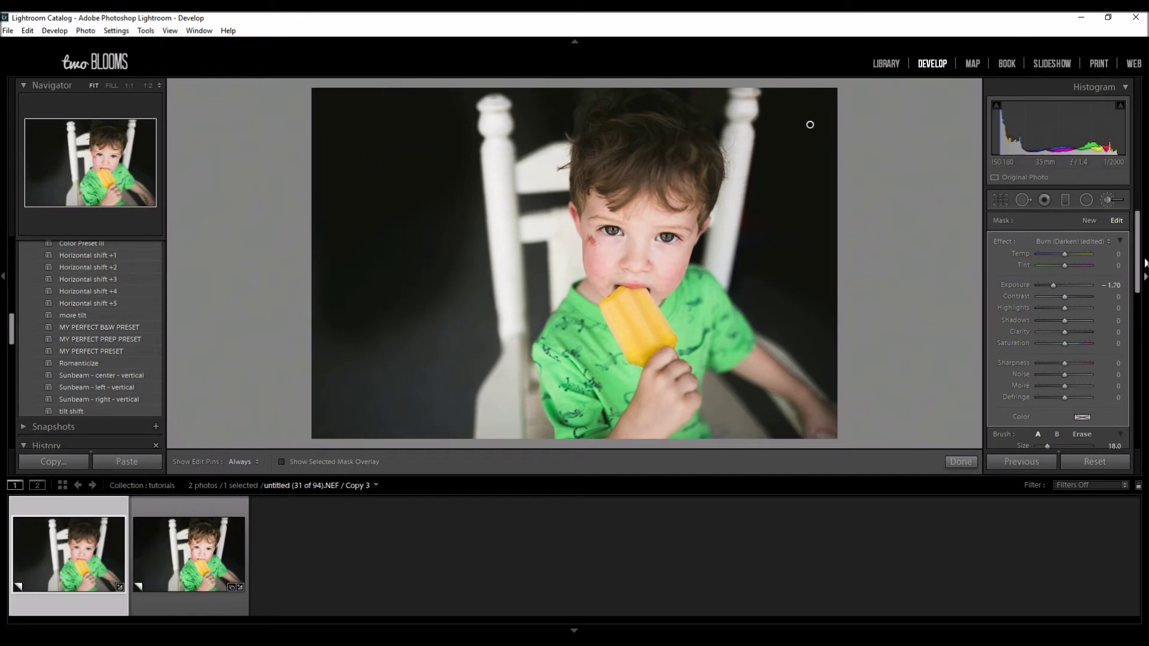
pyautogui.moveTo(1054, 288); pyautogui.dragTo(1062, 292)
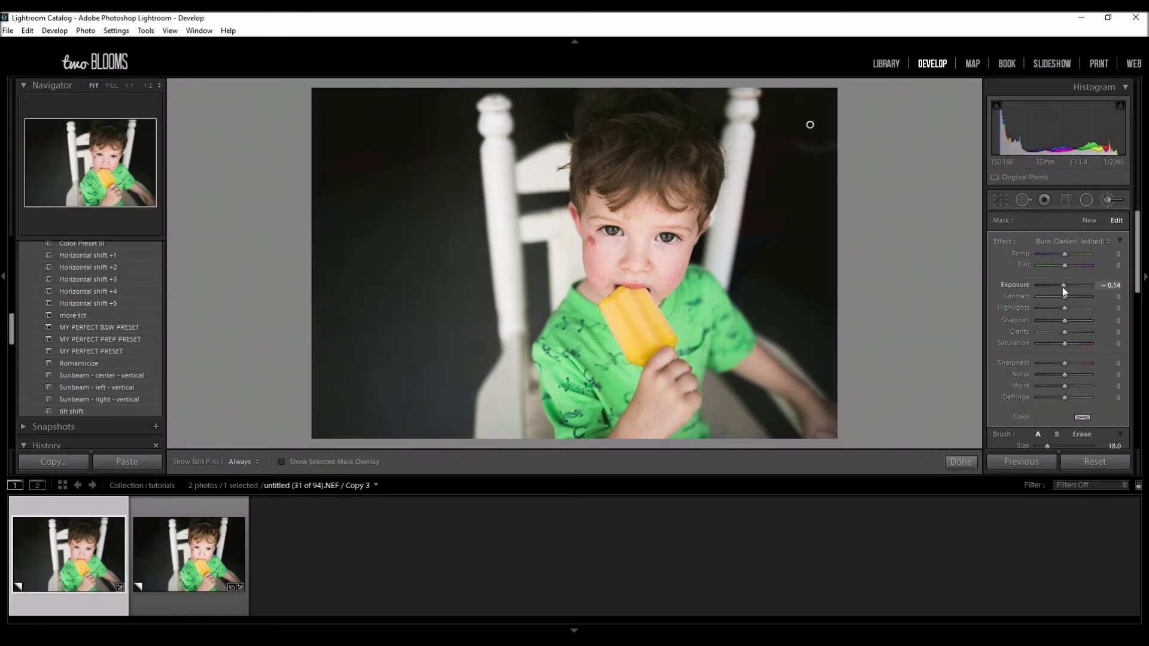
pyautogui.press('h')
pyautogui.press('h')
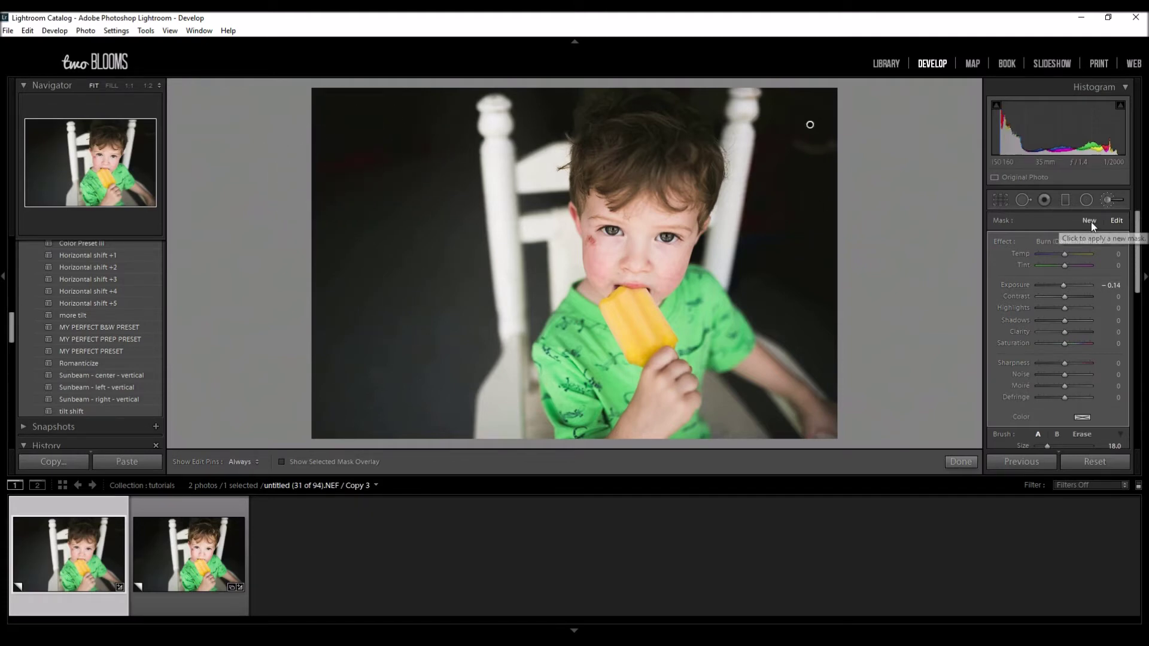
pyautogui.click(1090, 222)
# - Paint a new Burn (Darken) stroke over the top-left background, then shrink the brush
pyautogui.press('h')
pyautogui.moveTo(365, 141)
pyautogui.mouseDown()
pyautogui.moveTo(377, 133)
pyautogui.moveTo(360, 156)
pyautogui.moveTo(398, 133)
pyautogui.mouseUp()
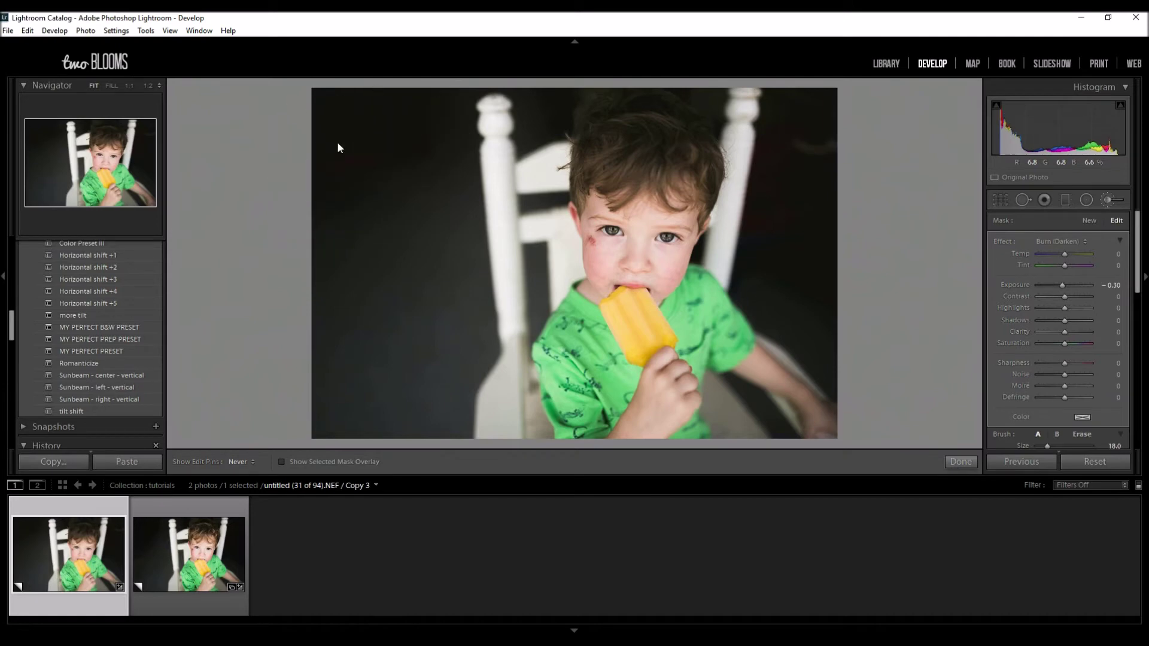
pyautogui.press('h')
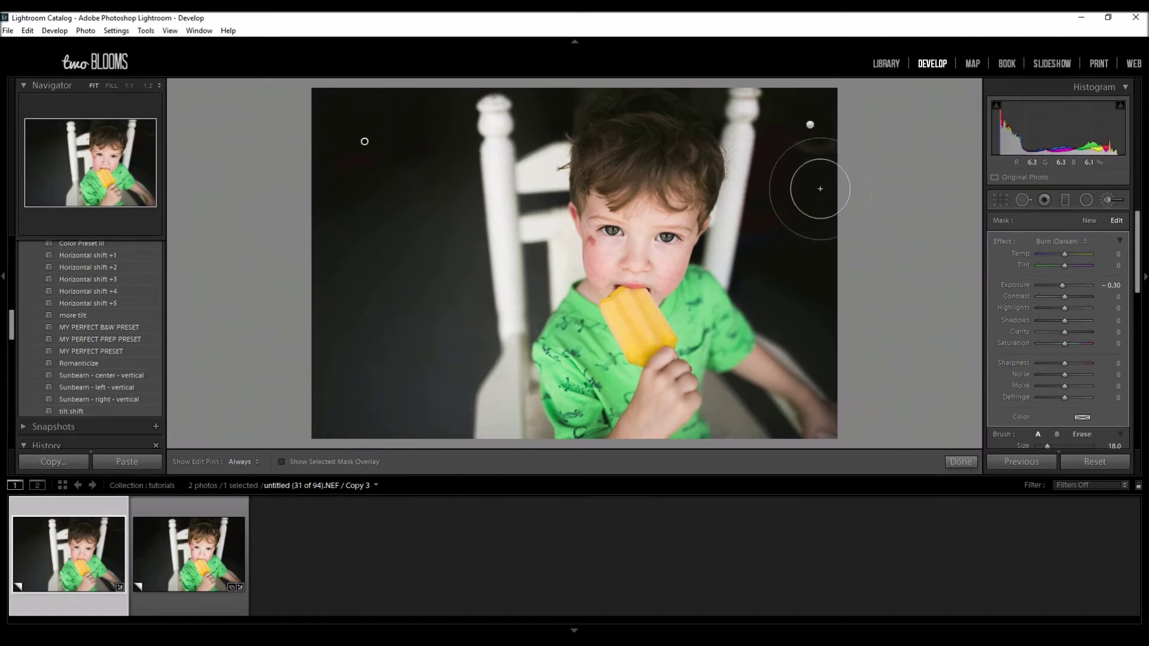
pyautogui.press('h')
pyautogui.press('h')
pyautogui.press('[')
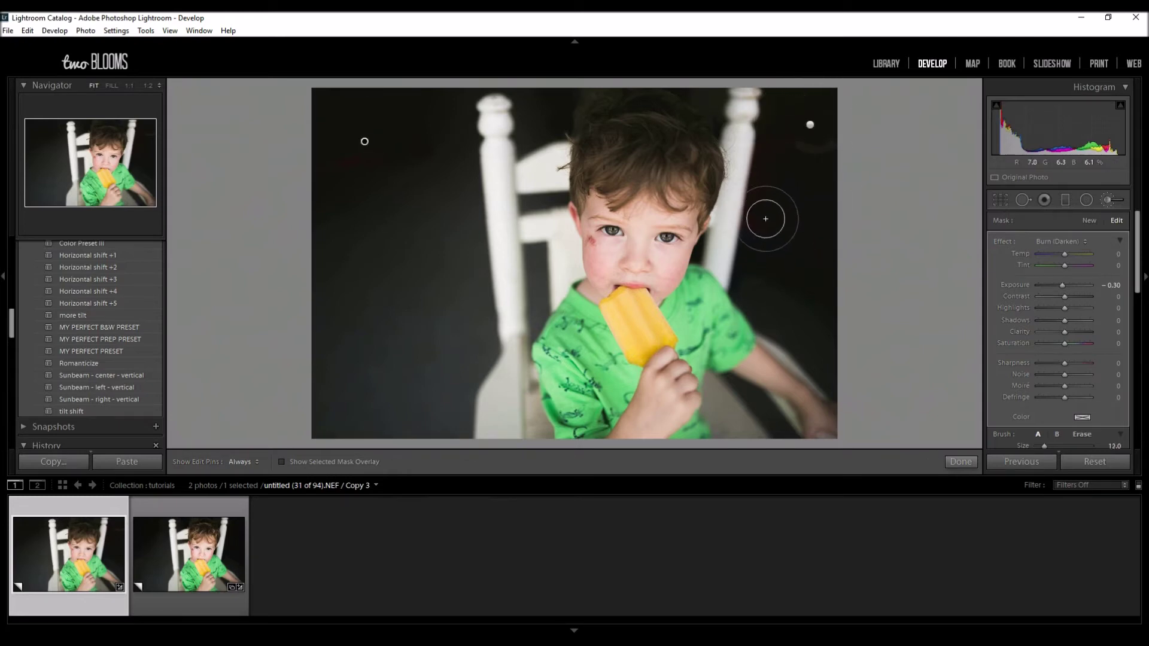
pyautogui.press('[')
pyautogui.press('[')
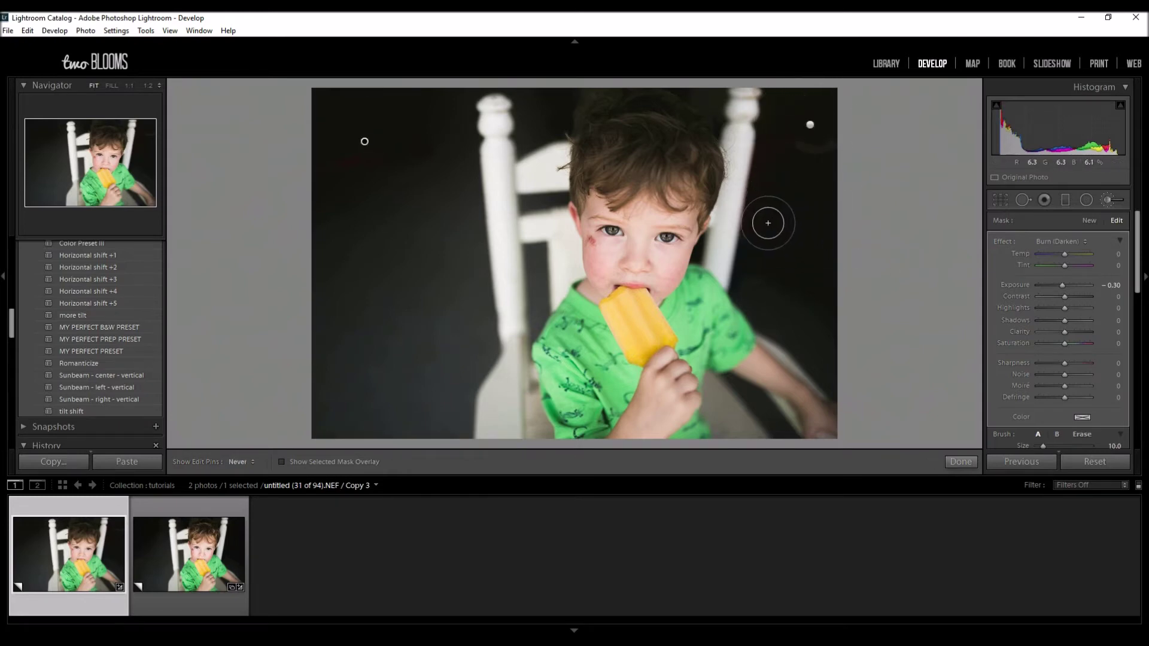
pyautogui.press('h')
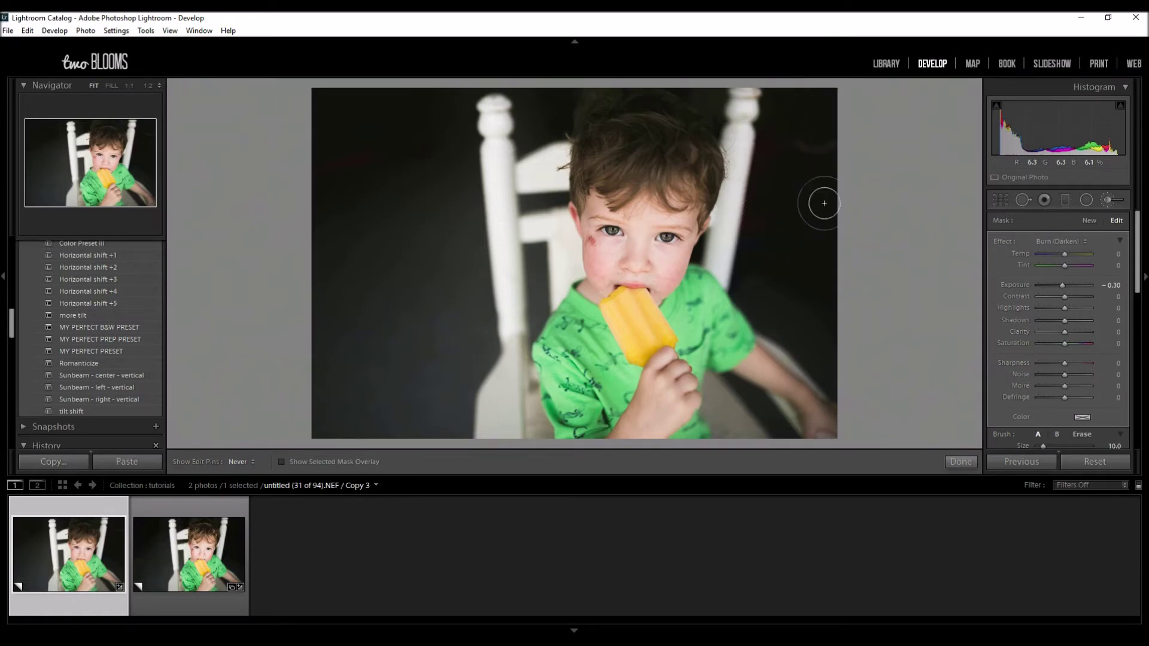
pyautogui.press('h')
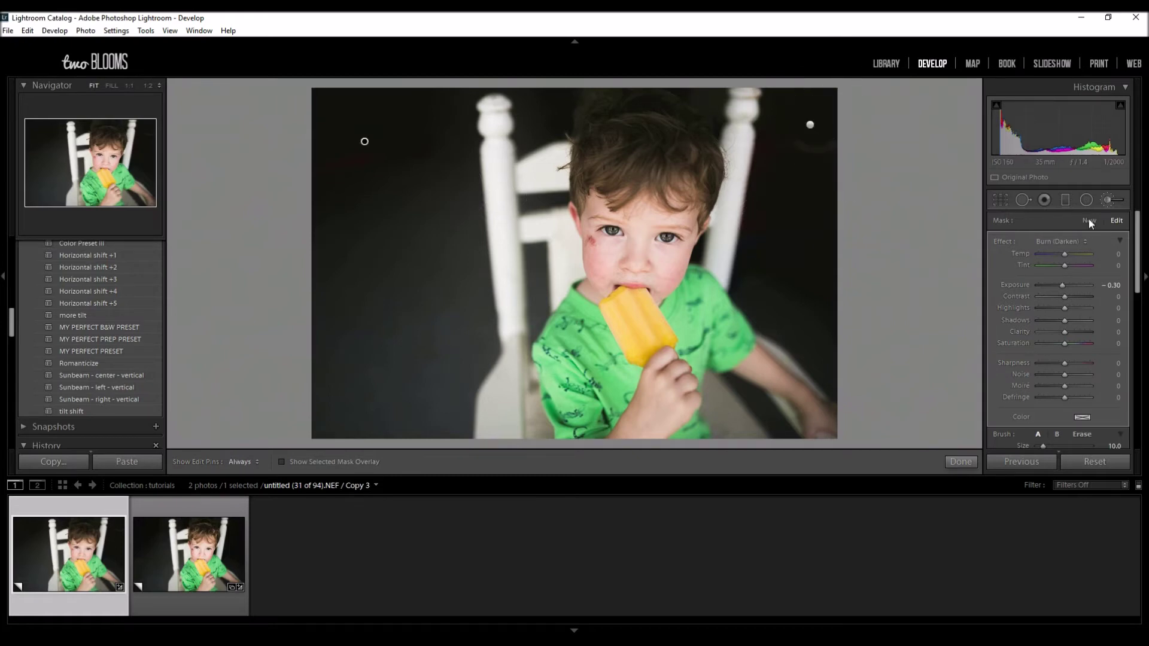
pyautogui.click(1089, 220)
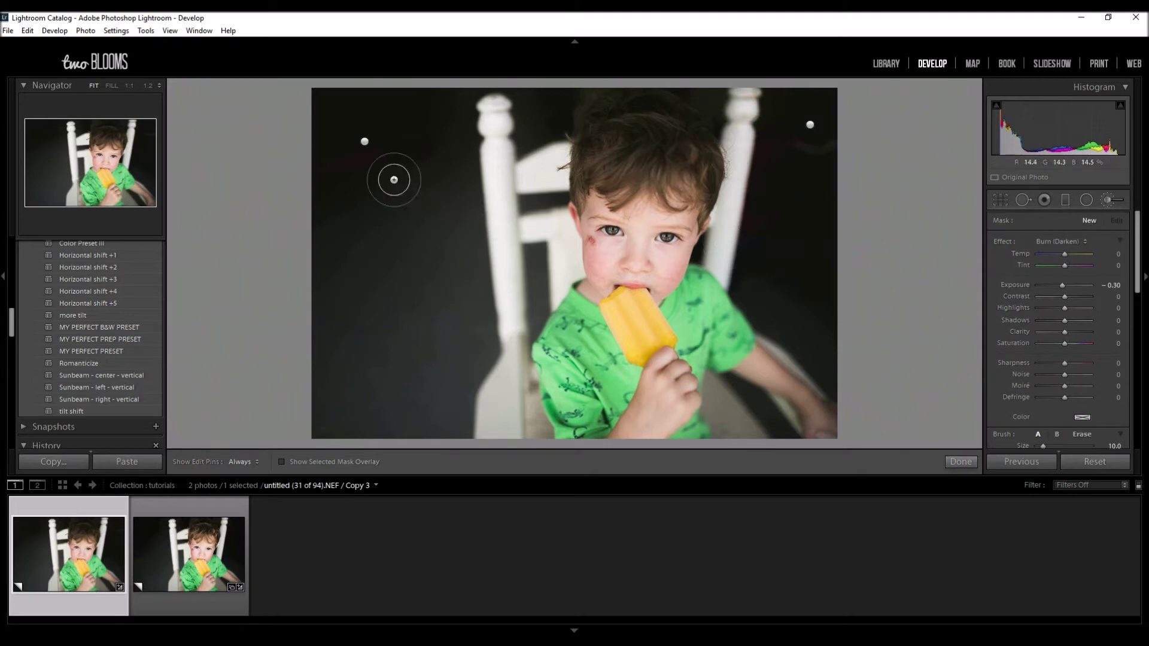
# - Burn the upper-left and upper-right background corners and deepen exposure to -0.78
pyautogui.scroll(5, 359, 120)
pyautogui.press('h')
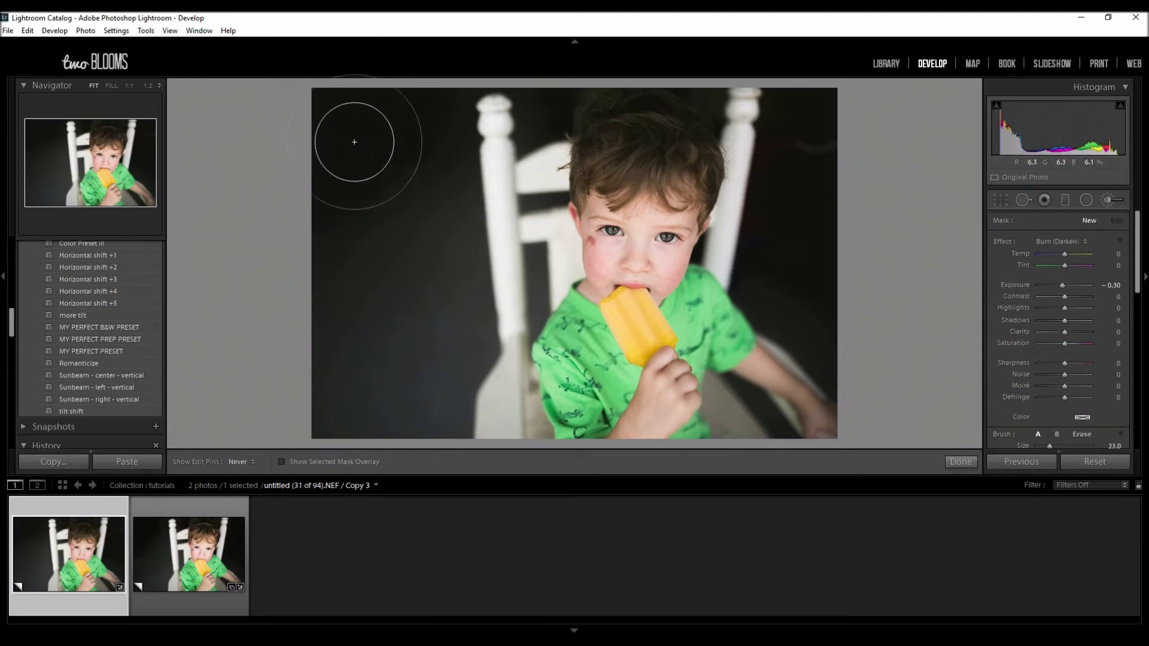
pyautogui.moveTo(320, 153)
pyautogui.mouseDown()
pyautogui.moveTo(365, 136)
pyautogui.moveTo(347, 142)
pyautogui.moveTo(367, 147)
pyautogui.mouseUp()
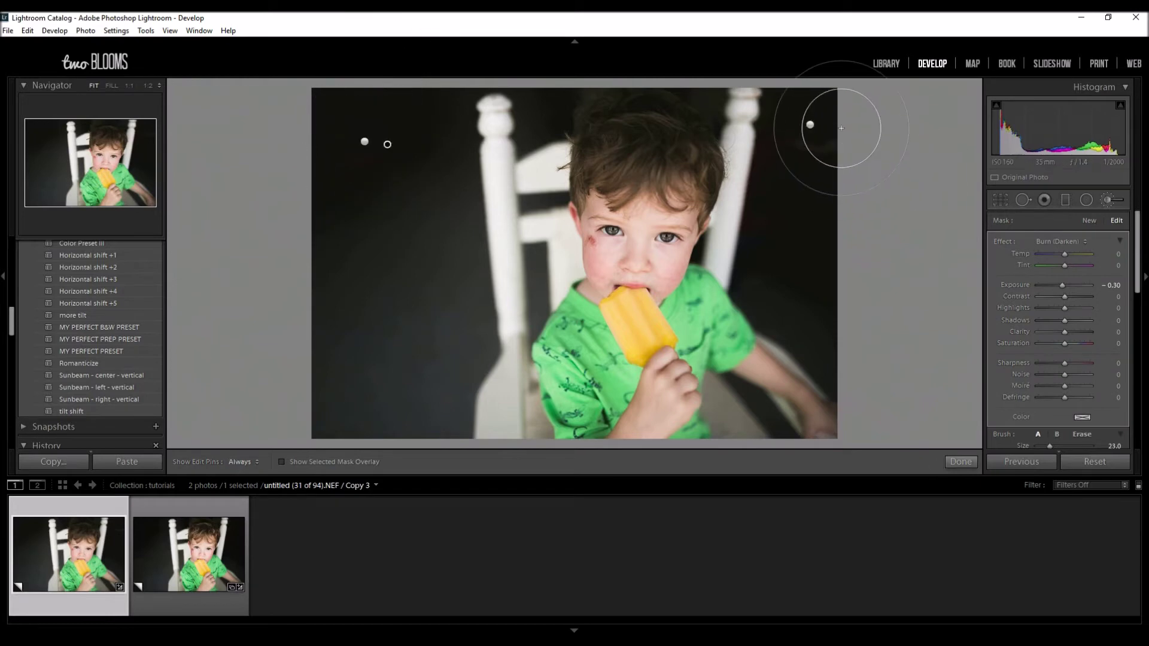
pyautogui.moveTo(810, 125); pyautogui.dragTo(826, 150)
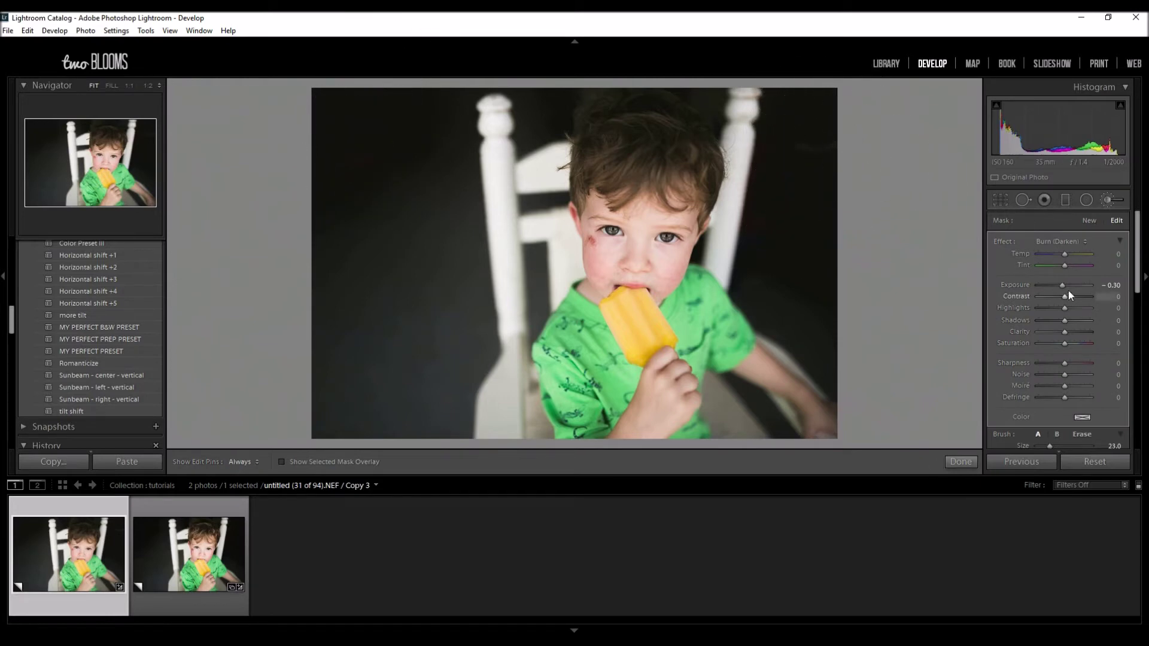
pyautogui.press('h')
pyautogui.moveTo(1062, 285); pyautogui.dragTo(1058, 285)
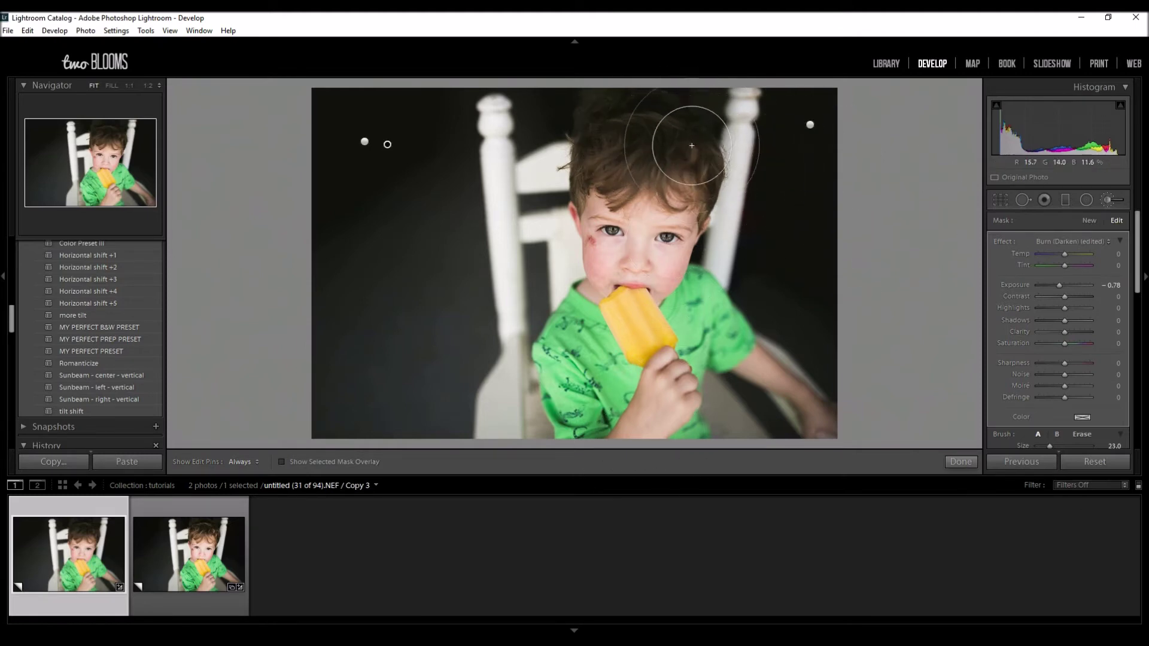
pyautogui.moveTo(692, 146)
pyautogui.mouseDown()
pyautogui.moveTo(649, 123)
pyautogui.moveTo(629, 128)
pyautogui.moveTo(677, 124)
pyautogui.moveTo(693, 142)
pyautogui.moveTo(623, 146)
pyautogui.moveTo(655, 162)
pyautogui.moveTo(662, 134)
pyautogui.moveTo(625, 150)
pyautogui.moveTo(695, 151)
pyautogui.mouseUp()
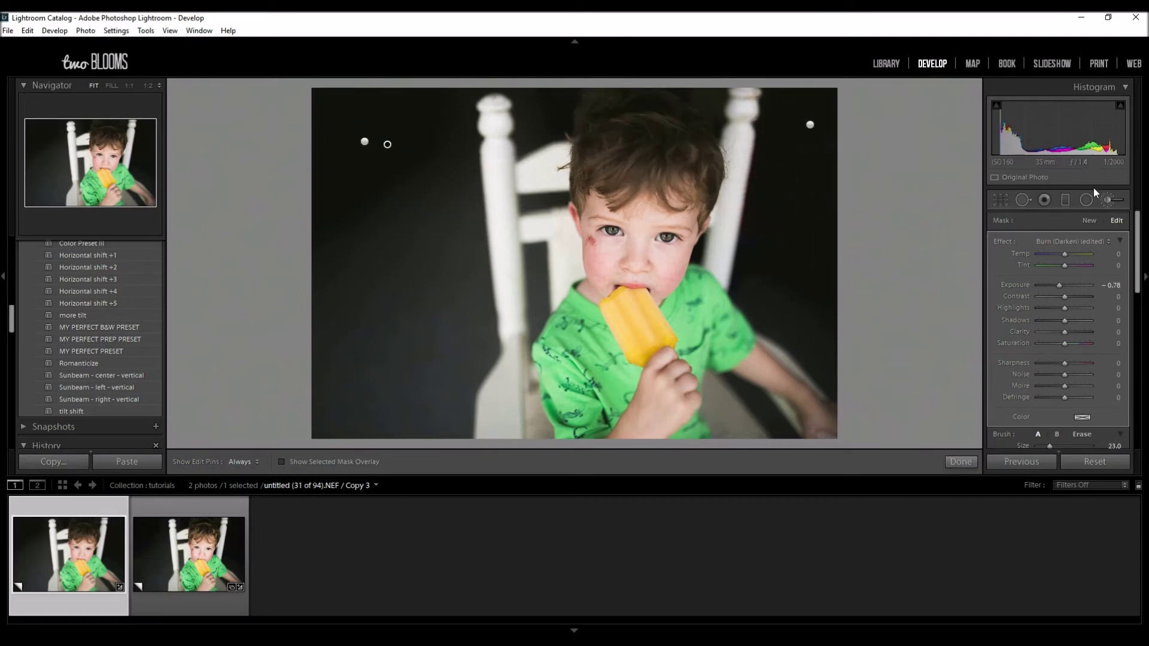
# - Paint a Dodge (Lighten) stroke over the boy's hair at exposure 0.51
pyautogui.click(1090, 223)
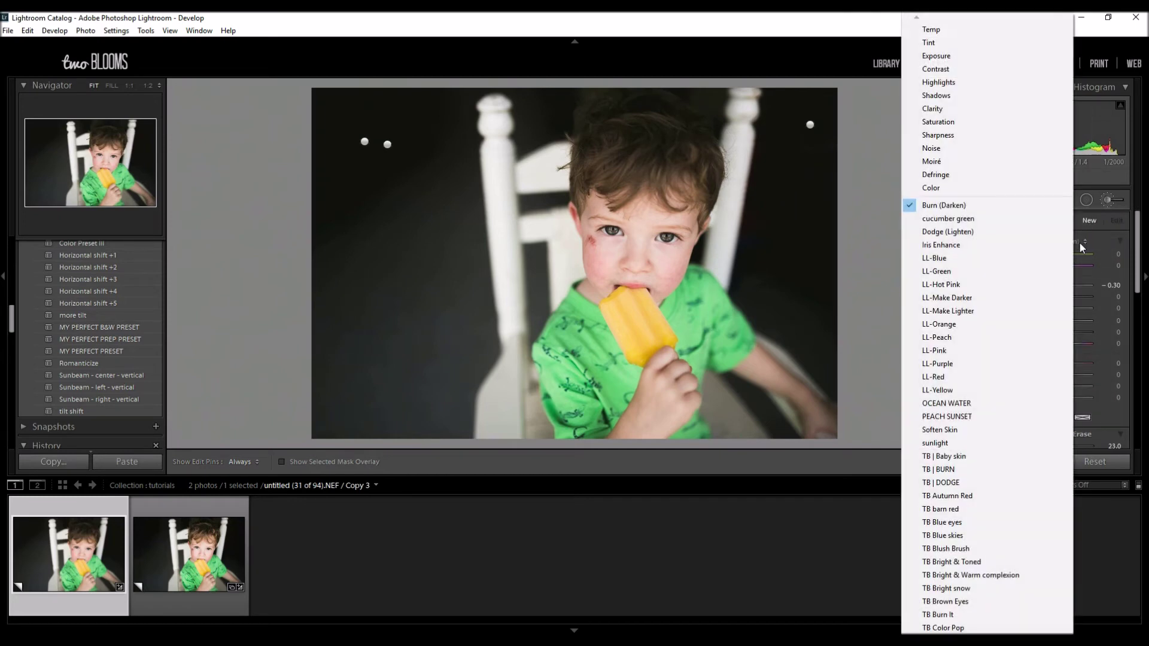
pyautogui.click(939, 233)
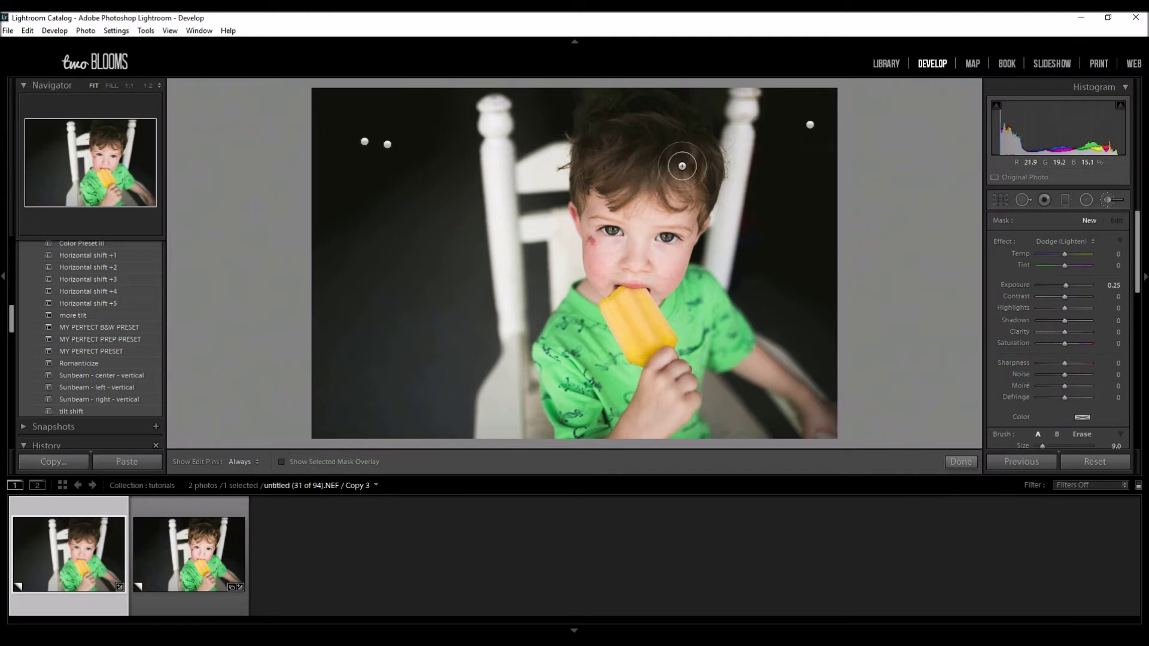
pyautogui.press('h')
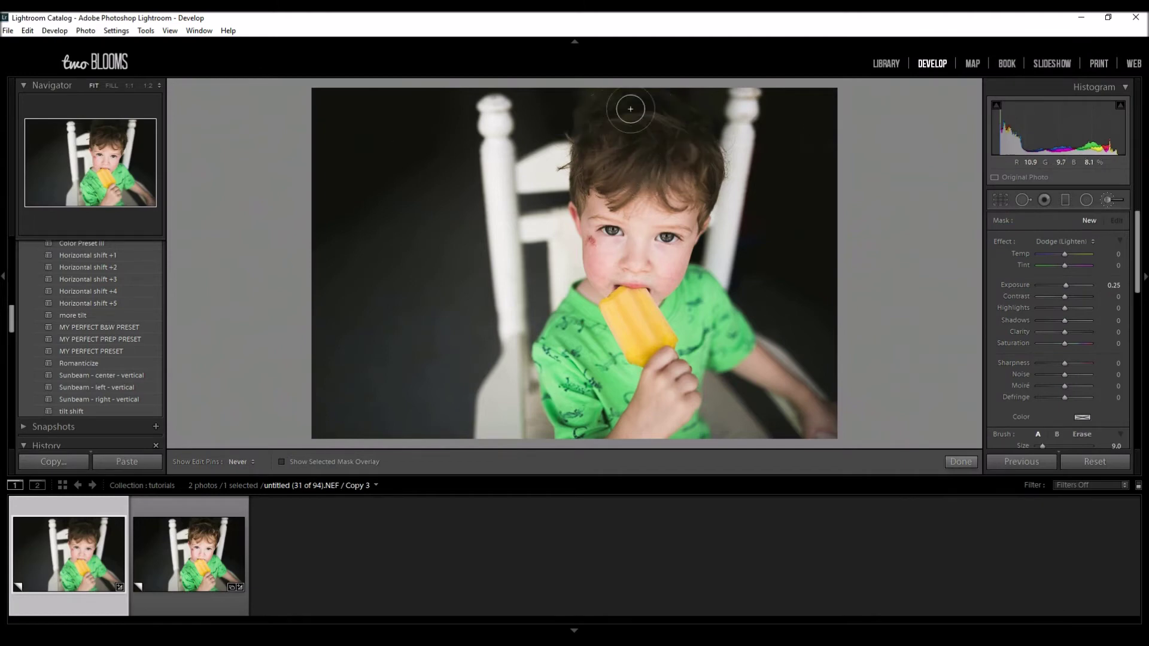
pyautogui.moveTo(630, 109)
pyautogui.mouseDown()
pyautogui.moveTo(593, 139)
pyautogui.moveTo(635, 129)
pyautogui.moveTo(585, 171)
pyautogui.moveTo(595, 118)
pyautogui.moveTo(670, 141)
pyautogui.moveTo(686, 173)
pyautogui.moveTo(640, 122)
pyautogui.moveTo(667, 133)
pyautogui.moveTo(693, 167)
pyautogui.moveTo(667, 110)
pyautogui.moveTo(610, 103)
pyautogui.moveTo(595, 131)
pyautogui.moveTo(664, 126)
pyautogui.moveTo(704, 170)
pyautogui.moveTo(634, 179)
pyautogui.moveTo(666, 153)
pyautogui.moveTo(621, 185)
pyautogui.moveTo(665, 155)
pyautogui.moveTo(609, 132)
pyautogui.mouseUp()
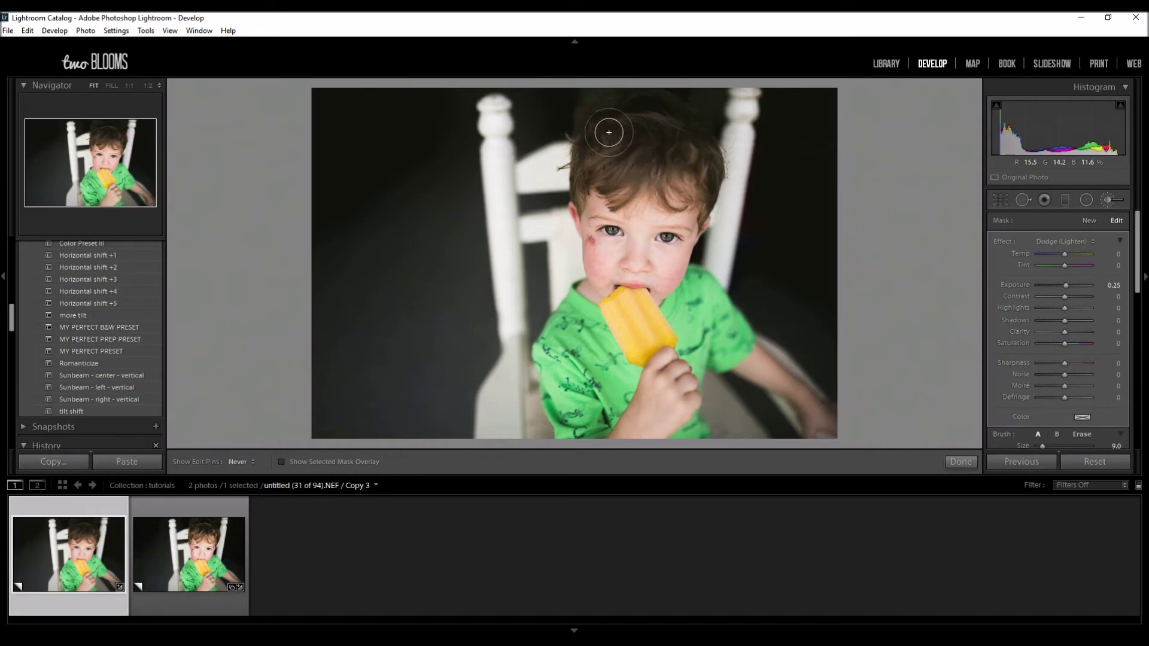
pyautogui.moveTo(1066, 285); pyautogui.dragTo(1070, 286)
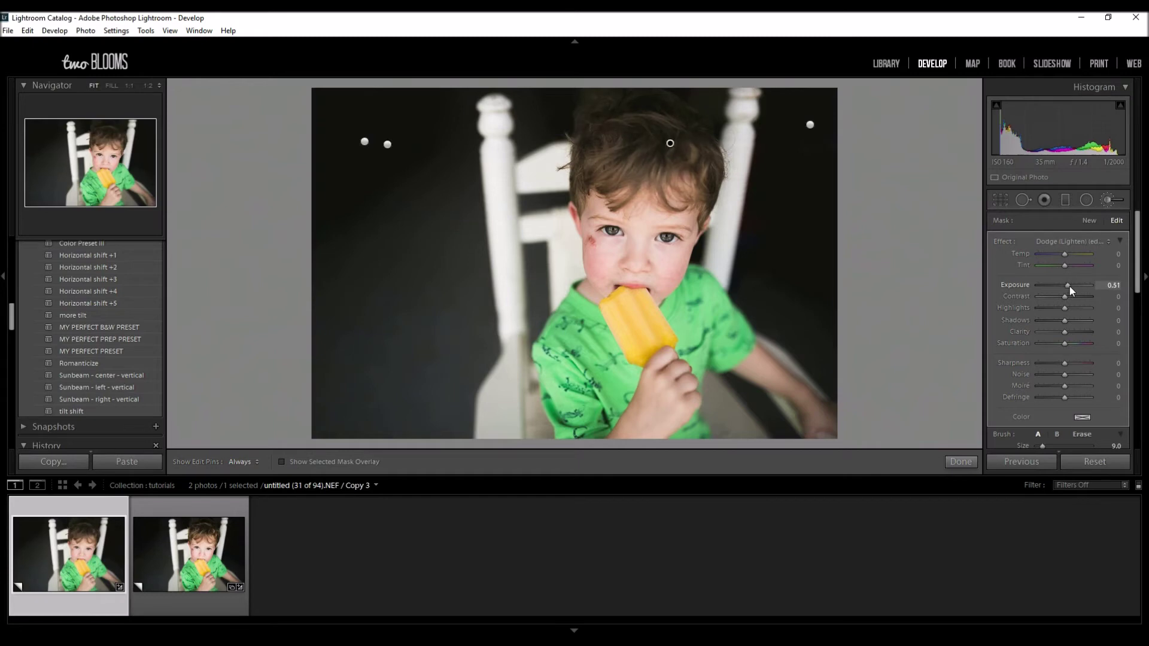
# - Add a second dodge stroke over the hair at exposure 0.25
pyautogui.click(1093, 222)
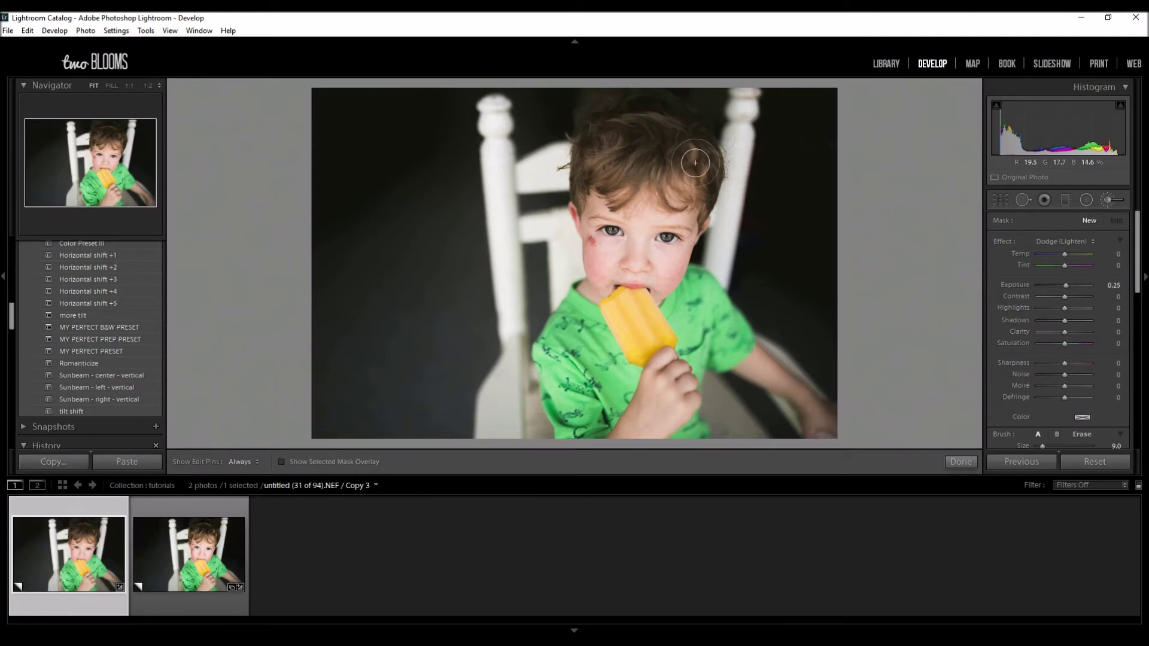
pyautogui.moveTo(698, 164)
pyautogui.mouseDown()
pyautogui.moveTo(637, 111)
pyautogui.moveTo(590, 151)
pyautogui.moveTo(659, 168)
pyautogui.moveTo(689, 157)
pyautogui.moveTo(618, 129)
pyautogui.moveTo(689, 144)
pyautogui.moveTo(600, 145)
pyautogui.moveTo(600, 180)
pyautogui.moveTo(636, 128)
pyautogui.mouseUp()
pyautogui.press('h')
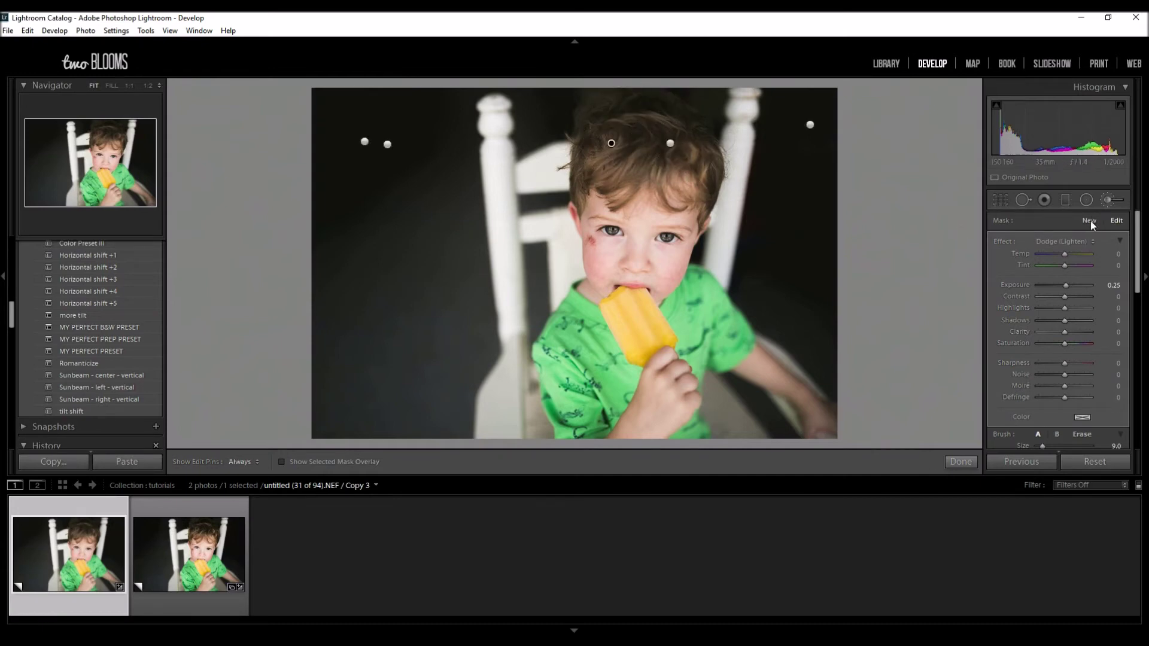
# - Paint a Clarity +22 brush over the hair and, with a smaller brush, around the eye
pyautogui.click(1093, 242)
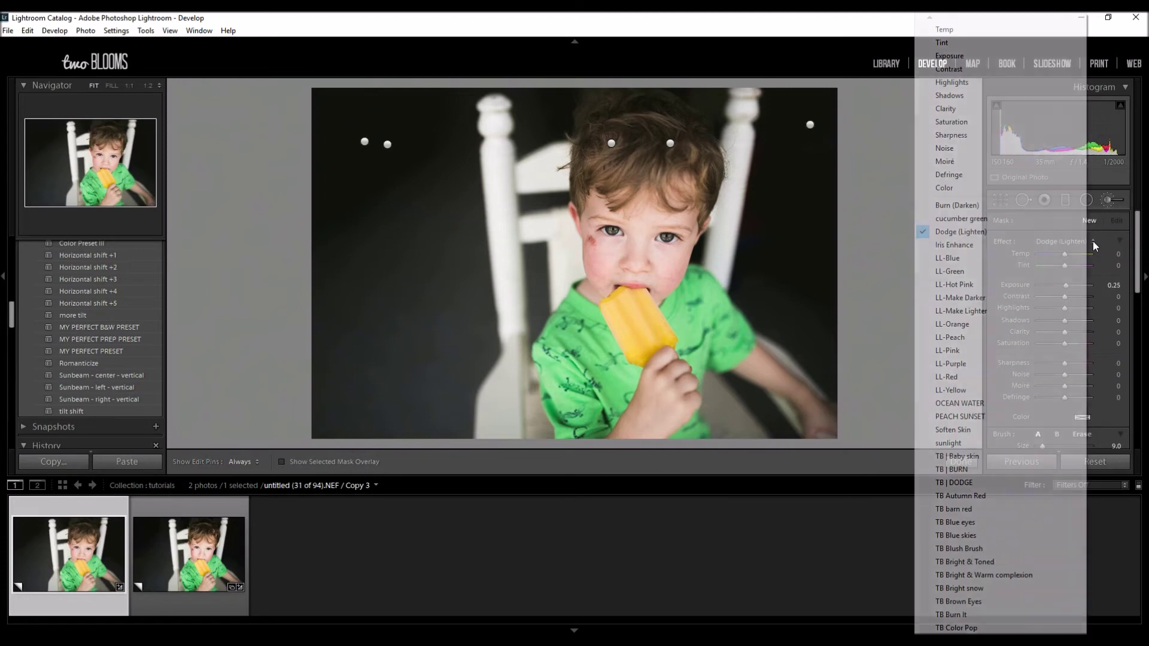
pyautogui.click(952, 110)
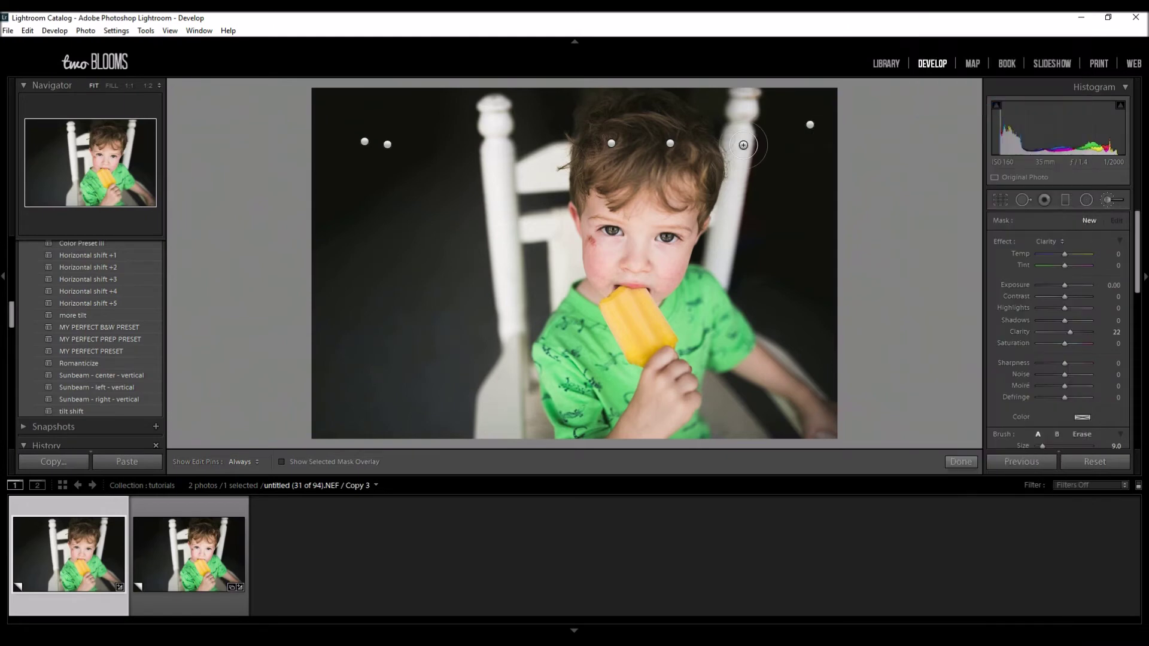
pyautogui.press('h')
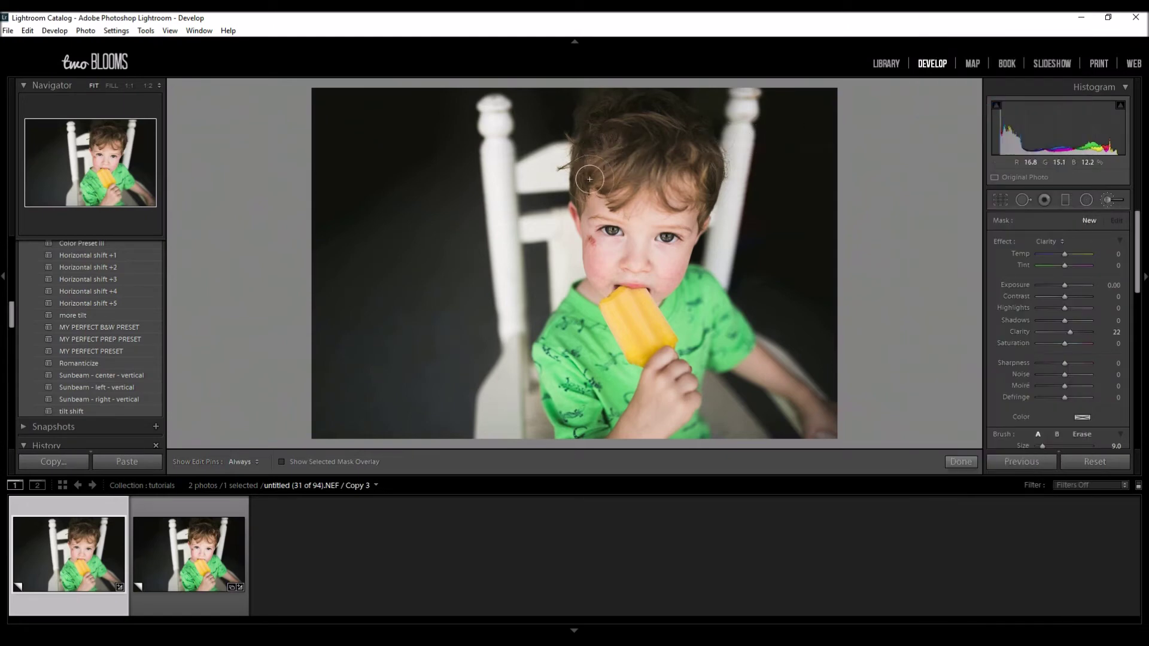
pyautogui.moveTo(593, 173)
pyautogui.mouseDown()
pyautogui.moveTo(619, 122)
pyautogui.moveTo(617, 155)
pyautogui.moveTo(659, 141)
pyautogui.moveTo(704, 195)
pyautogui.moveTo(703, 162)
pyautogui.moveTo(682, 133)
pyautogui.moveTo(697, 182)
pyautogui.moveTo(648, 128)
pyautogui.moveTo(618, 141)
pyautogui.moveTo(678, 161)
pyautogui.moveTo(640, 191)
pyautogui.moveTo(653, 194)
pyautogui.moveTo(630, 120)
pyautogui.moveTo(672, 170)
pyautogui.moveTo(699, 178)
pyautogui.moveTo(683, 140)
pyautogui.moveTo(645, 121)
pyautogui.moveTo(598, 182)
pyautogui.mouseUp()
pyautogui.press('[')
pyautogui.press('[')
pyautogui.press('h')
pyautogui.press('[')
pyautogui.press('[')
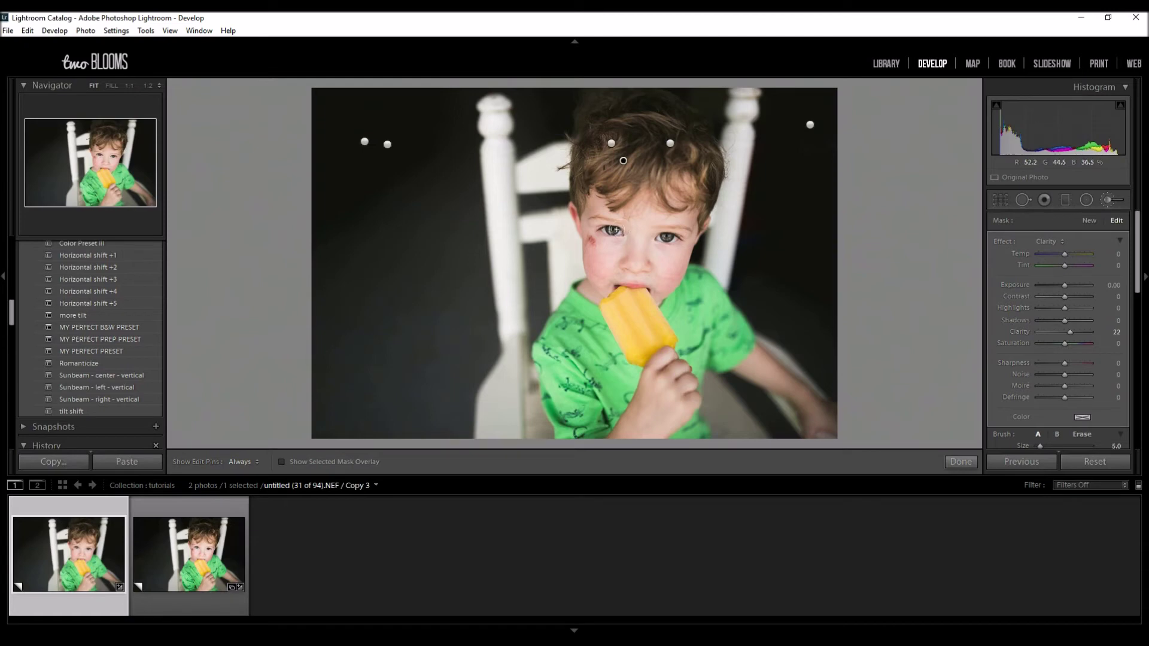
pyautogui.press('h')
pyautogui.press('h')
pyautogui.press('h')
pyautogui.press('h')
pyautogui.press('h')
pyautogui.press('h')
pyautogui.press('h')
pyautogui.press('h')
pyautogui.press('h')
pyautogui.press('h')
pyautogui.press('h')
pyautogui.press('h')
pyautogui.click(1090, 220)
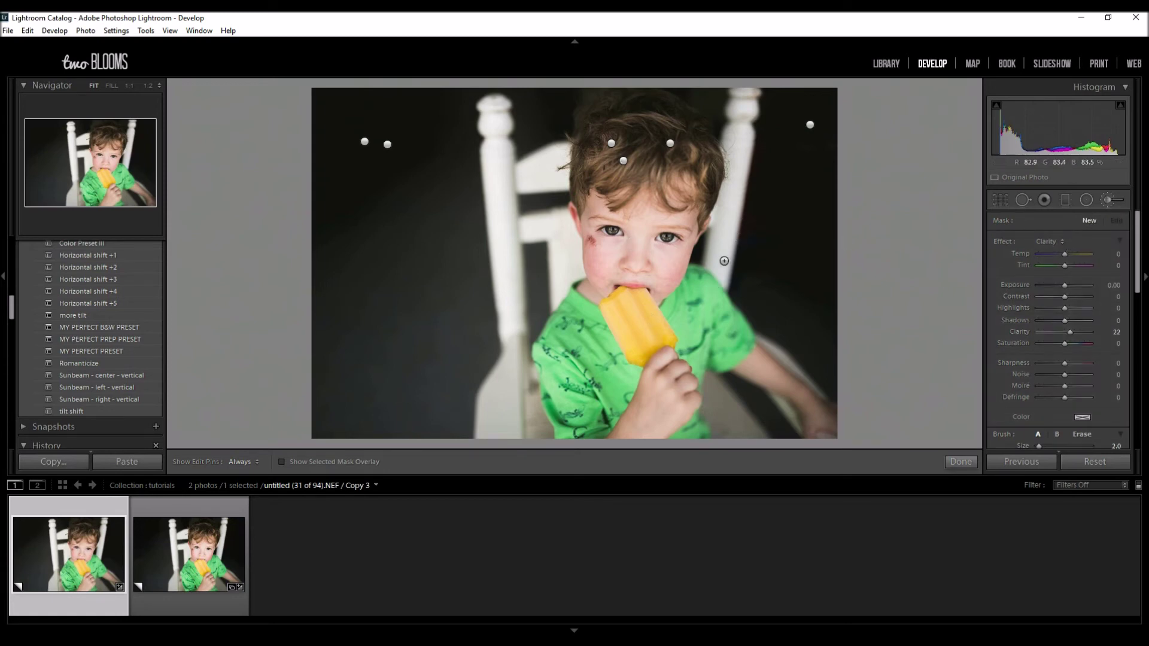
# - Choose Burn (Darken) and paint a stroke on the boy's cheek
pyautogui.click(1059, 242)
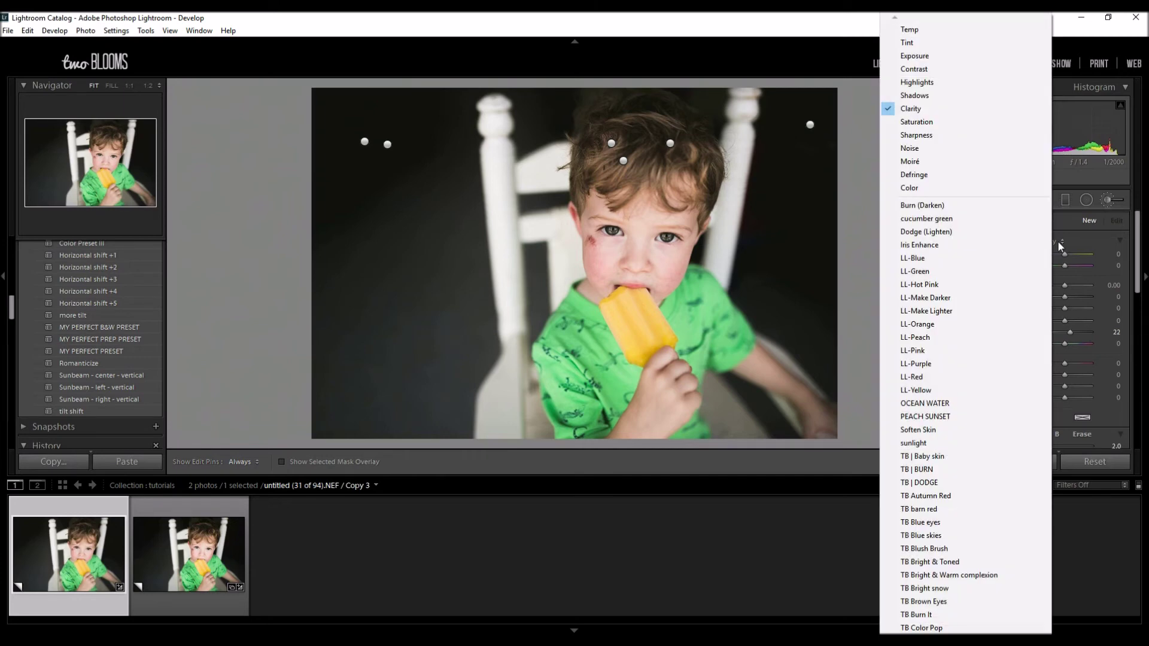
pyautogui.click(942, 207)
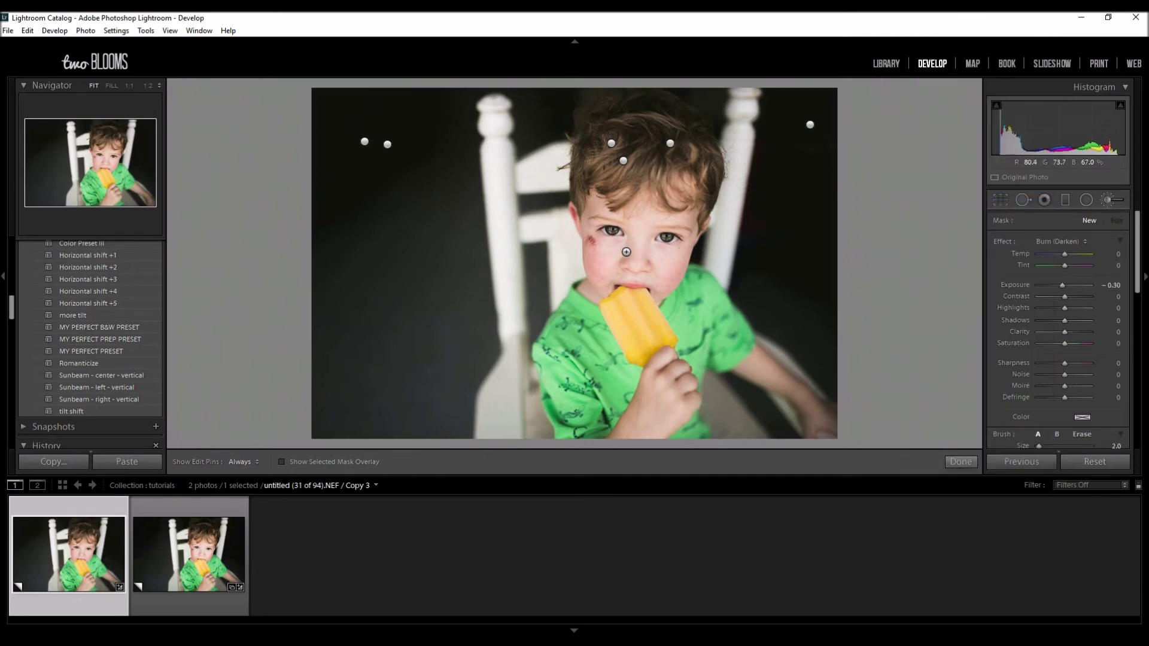
pyautogui.scroll(-2, 738, 258)
pyautogui.scroll(4, 738, 257)
pyautogui.scroll(-2, 738, 258)
pyautogui.scroll(-1, 629, 242)
pyautogui.moveTo(588, 266); pyautogui.dragTo(589, 233)
pyautogui.scroll(1, 590, 243)
# - Darken below the eye and the right side of the face, easing exposure to -0.14
pyautogui.press('h')
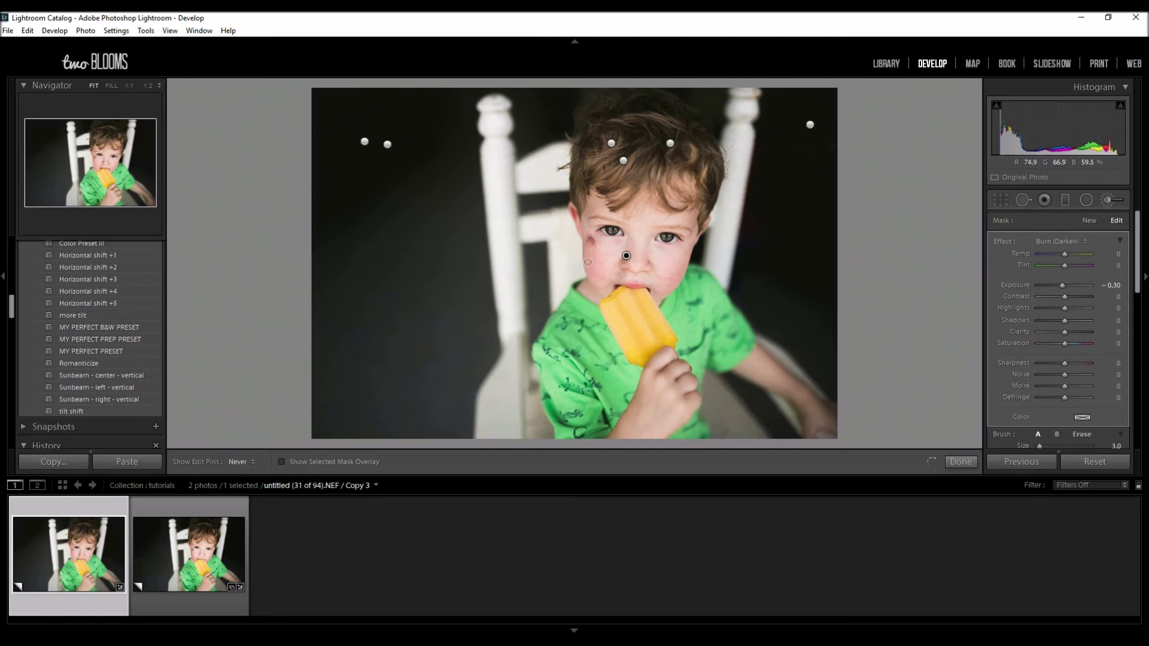
pyautogui.moveTo(588, 242); pyautogui.dragTo(590, 245)
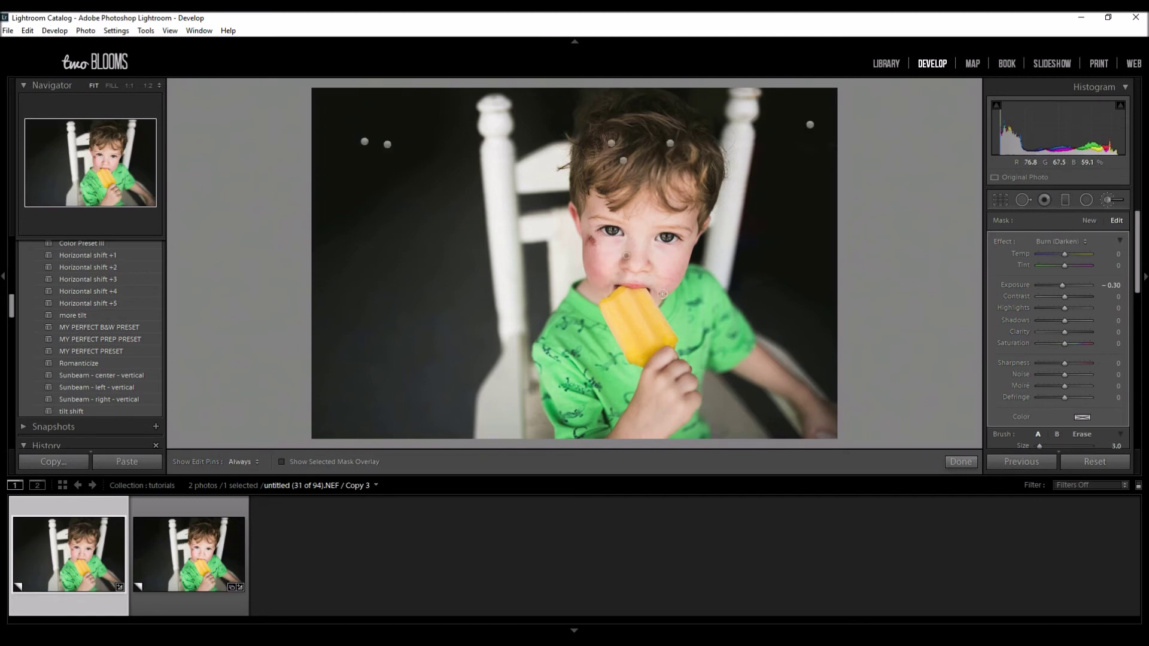
pyautogui.moveTo(692, 248); pyautogui.dragTo(688, 211)
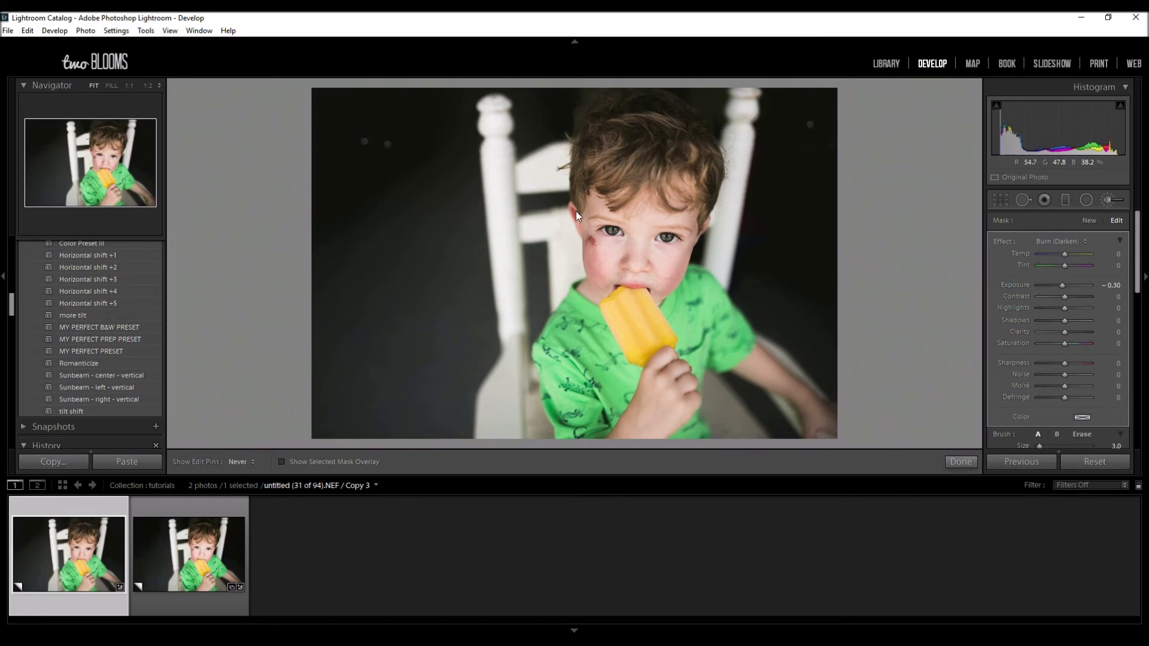
pyautogui.press('h')
pyautogui.press('h')
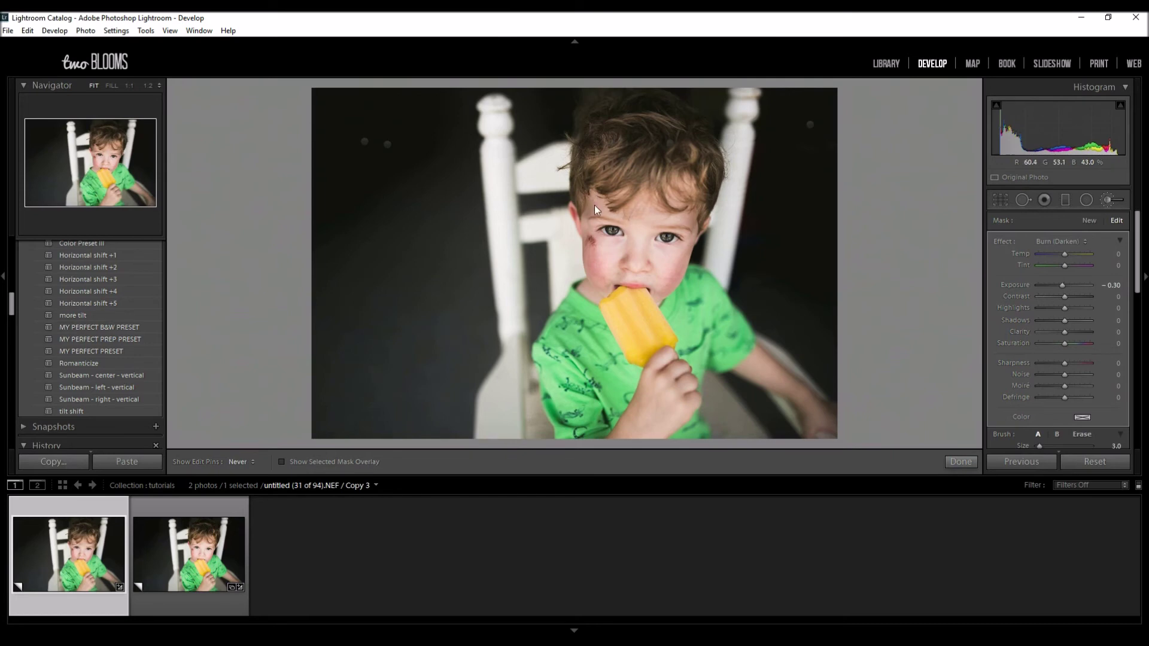
pyautogui.press('h')
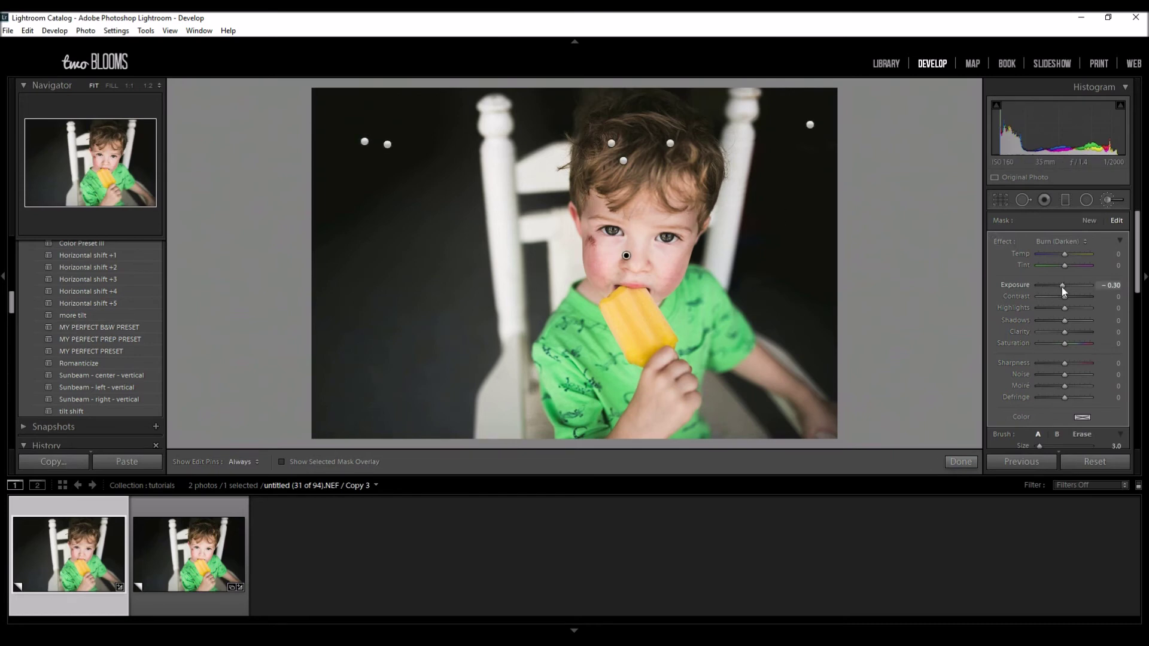
pyautogui.moveTo(1062, 287); pyautogui.dragTo(1064, 286)
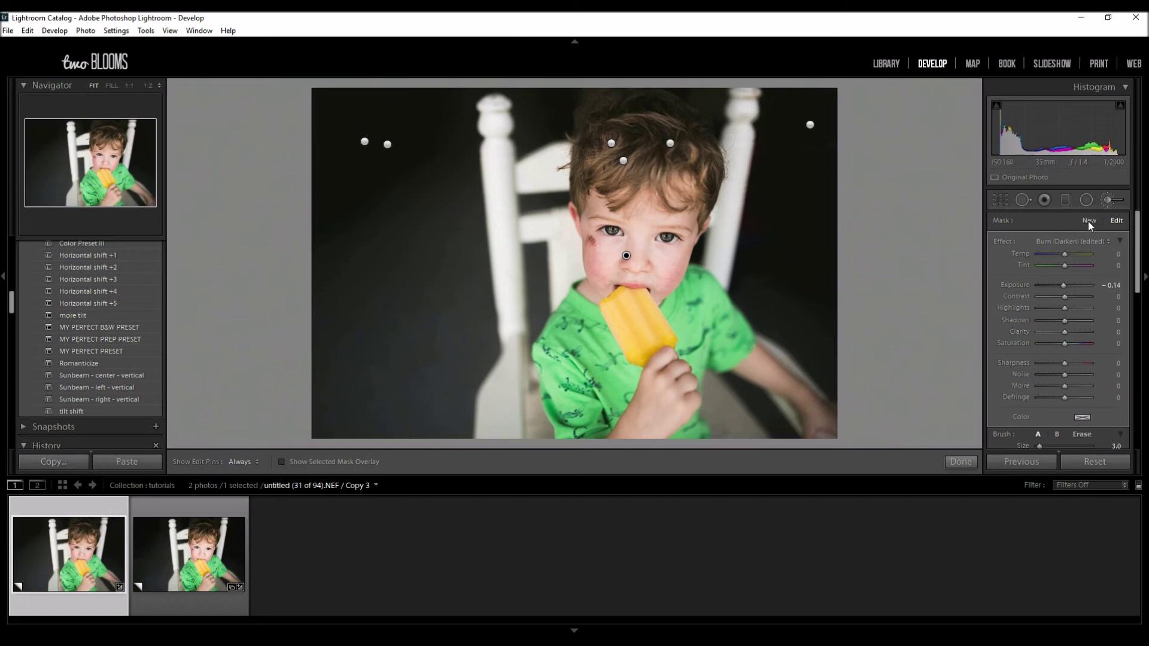
# - Keep a burn at the nose bridge, delete the nose-tip burn, and ease it to -0.05
pyautogui.press('Escape')
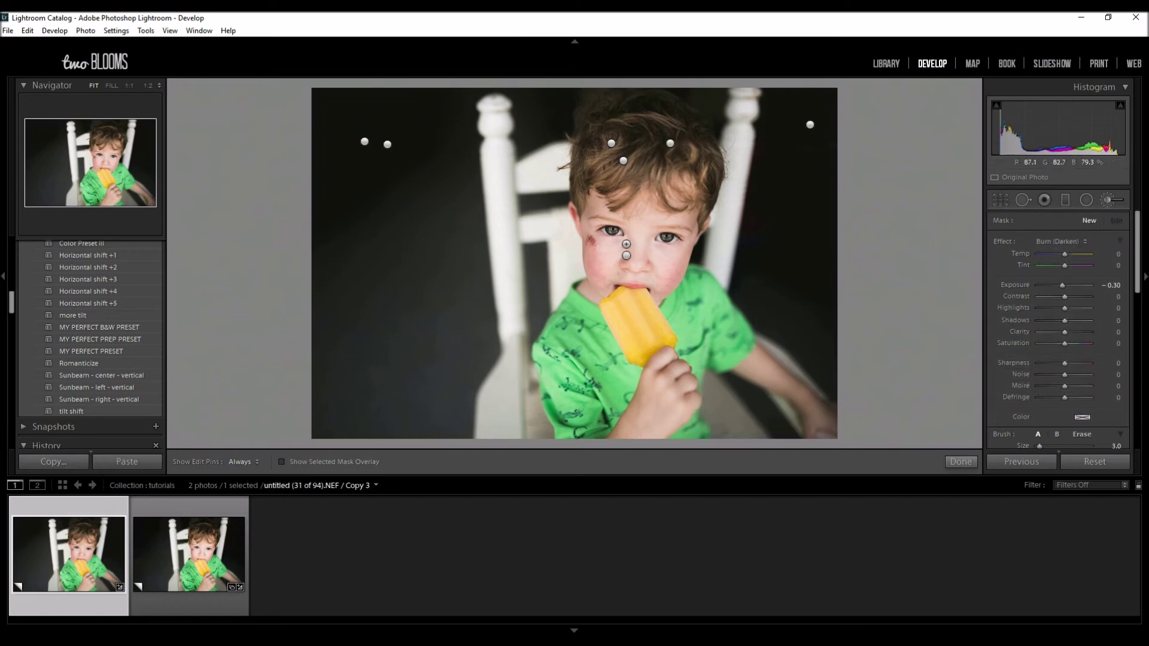
pyautogui.click(629, 241)
pyautogui.click(626, 257)
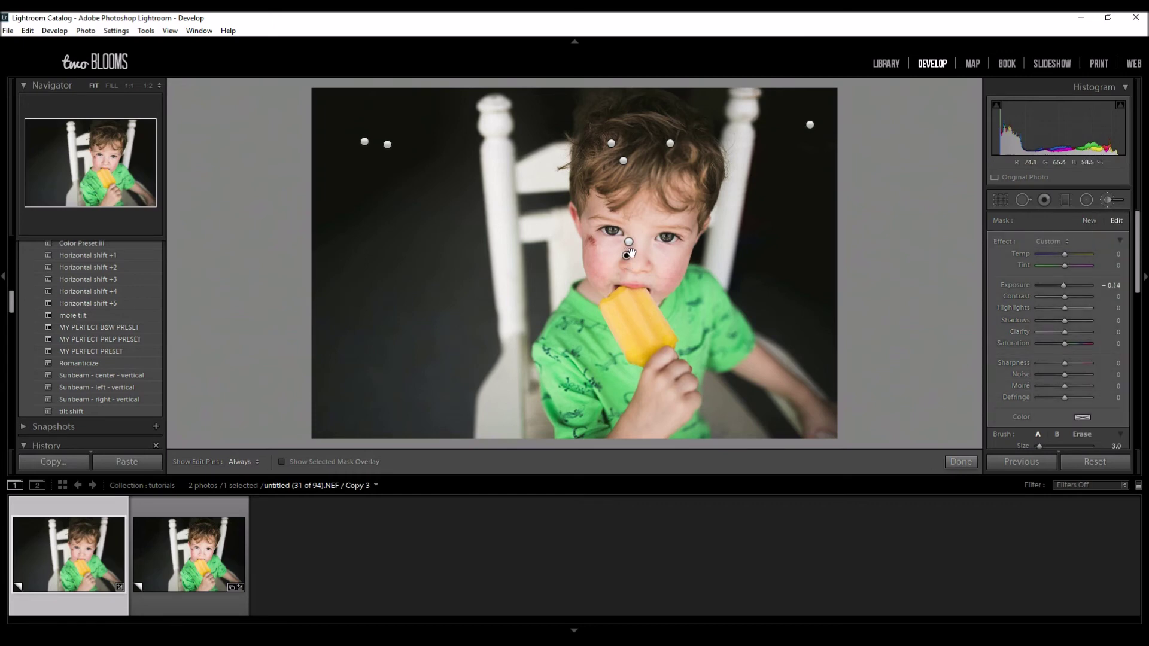
pyautogui.press('Delete')
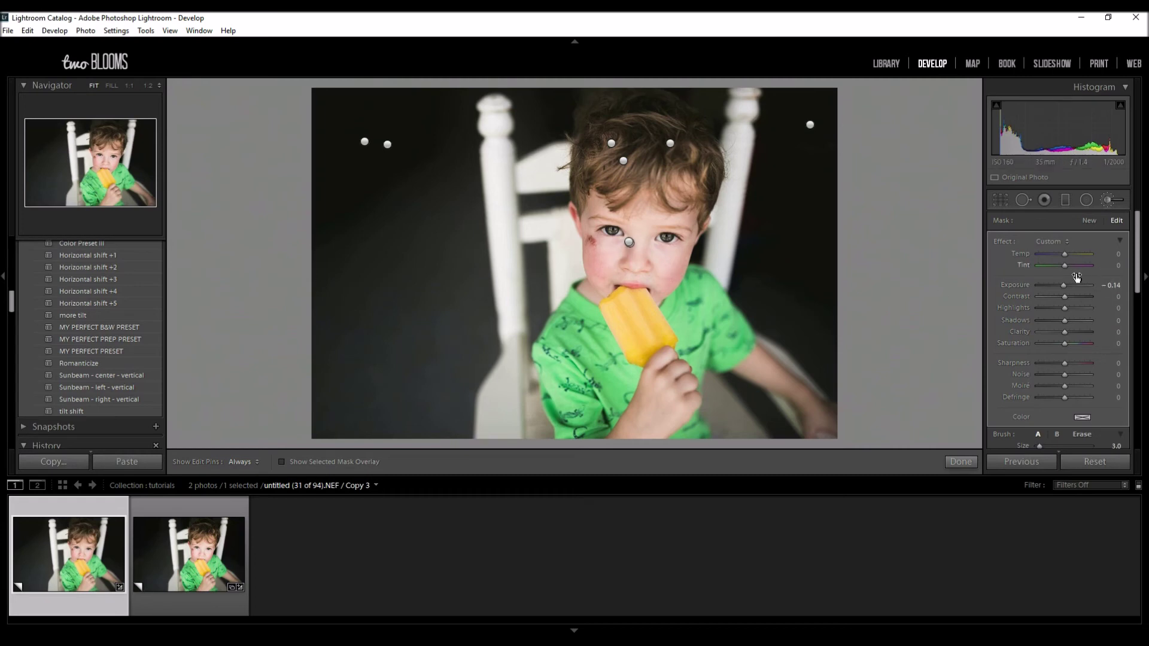
pyautogui.click(1065, 286)
pyautogui.click(1089, 222)
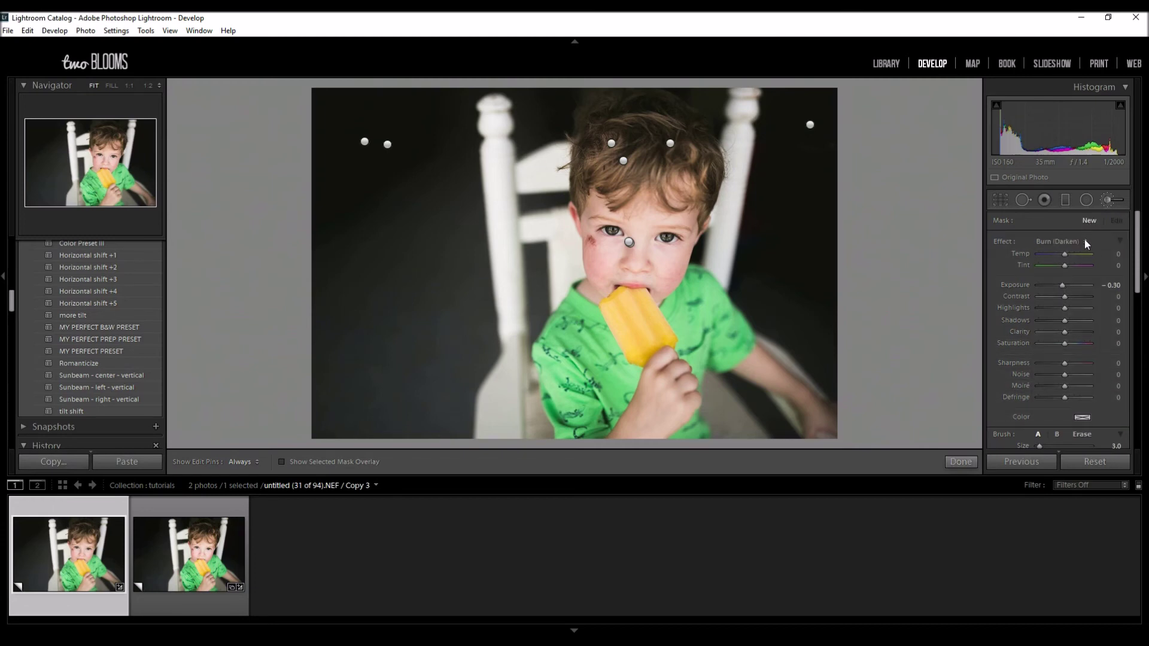
pyautogui.click(1085, 241)
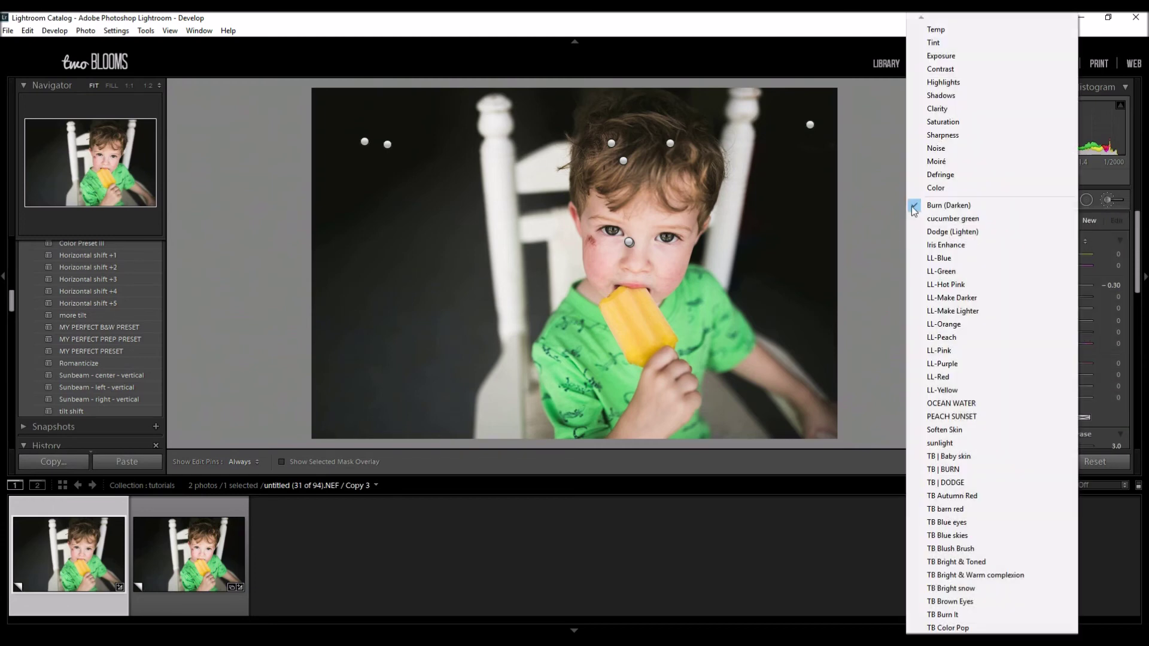
# - Brush a Dodge (Lighten) +0.25 adjustment around the eyes and cheek with a smaller brush, then Done
pyautogui.click(971, 236)
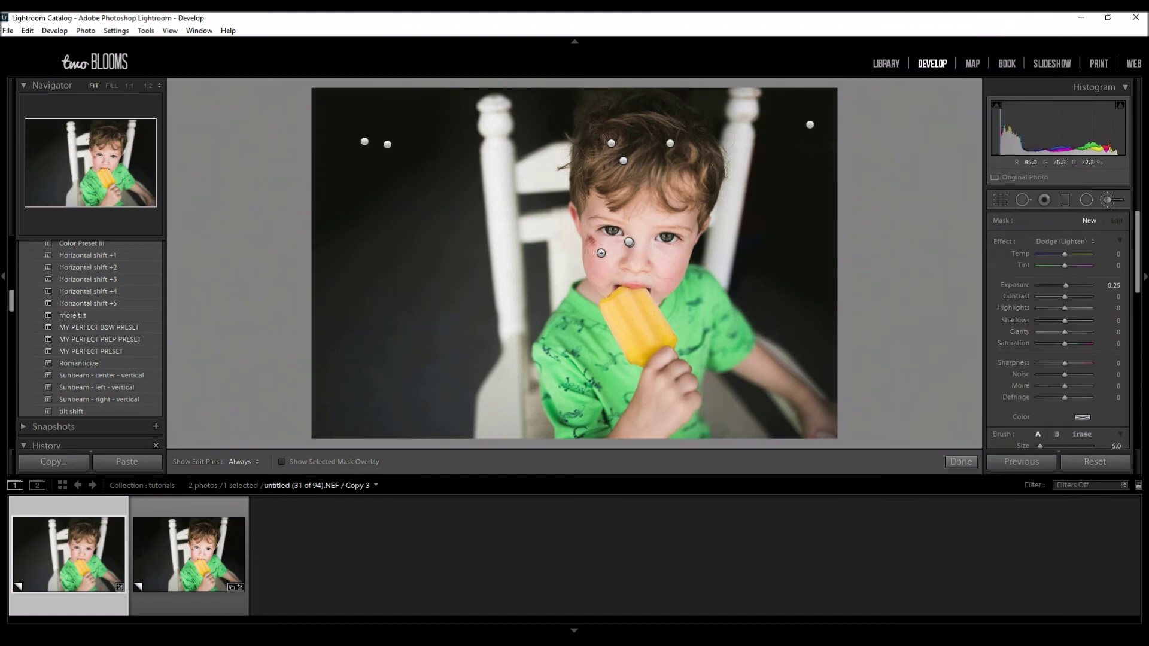
pyautogui.press('h')
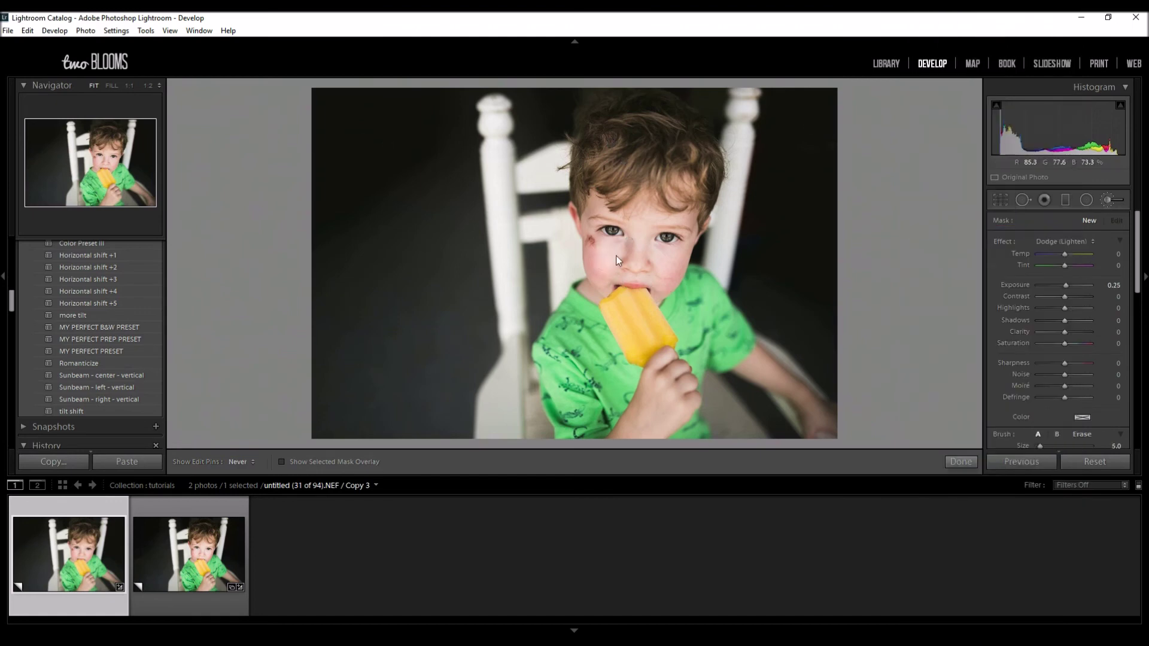
pyautogui.click(666, 258)
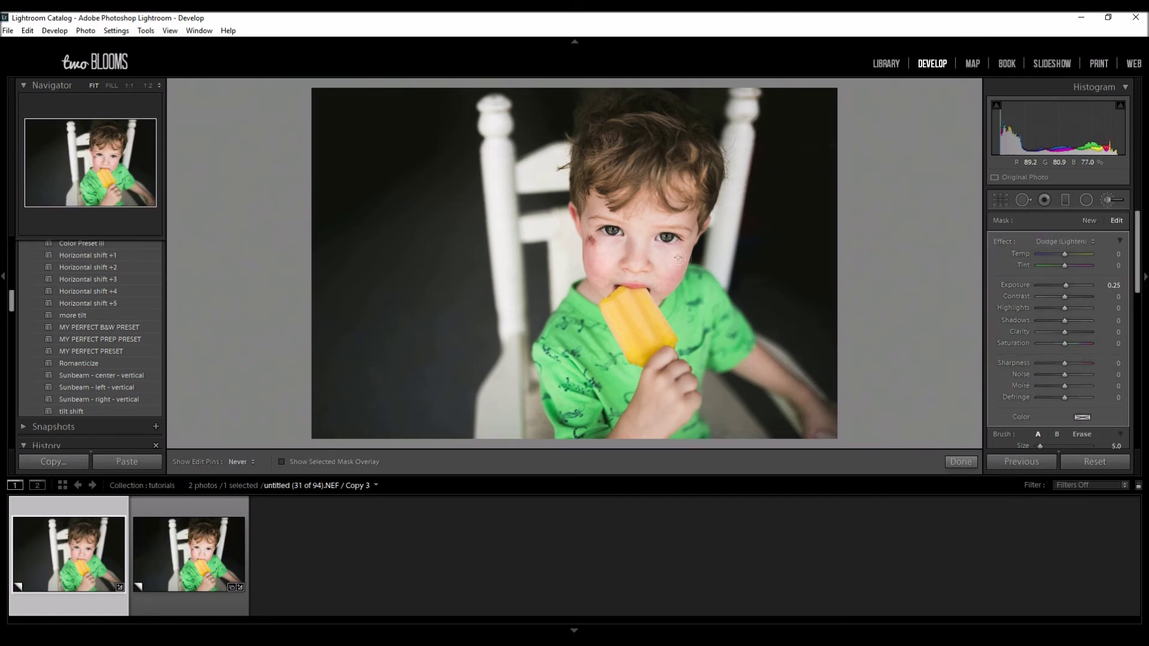
pyautogui.press('h')
pyautogui.press('[')
pyautogui.press('h')
pyautogui.press('h')
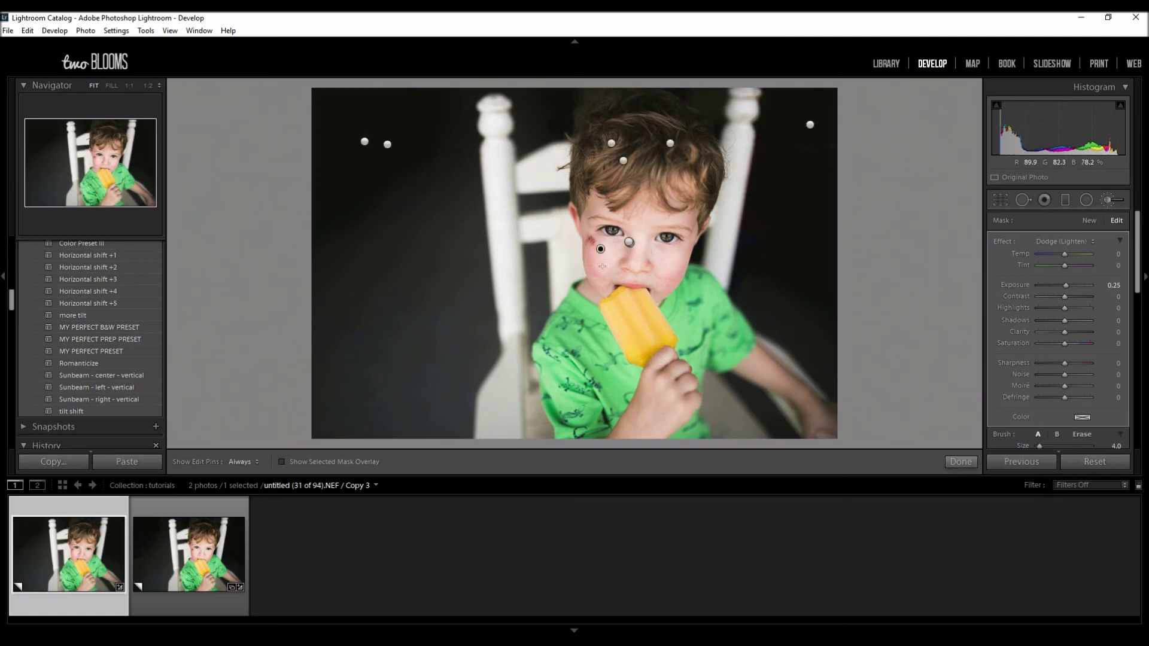
pyautogui.press('h')
pyautogui.press('h')
pyautogui.press('[')
pyautogui.press('[')
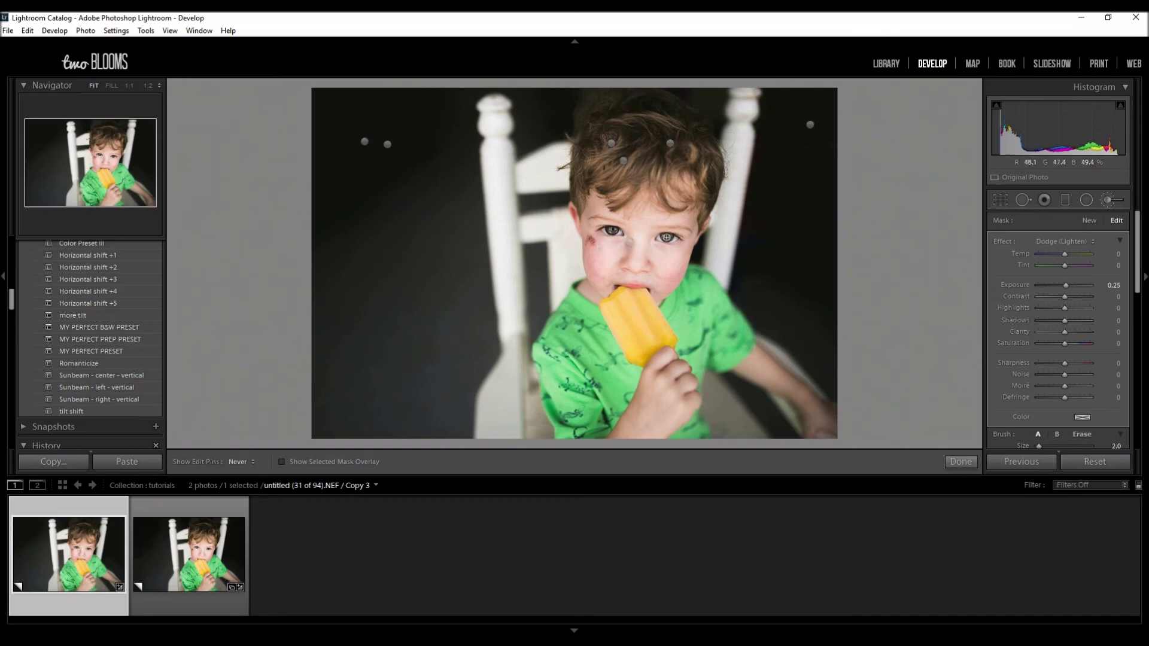
pyautogui.press('h')
pyautogui.press('h')
pyautogui.press('h')
pyautogui.press('h')
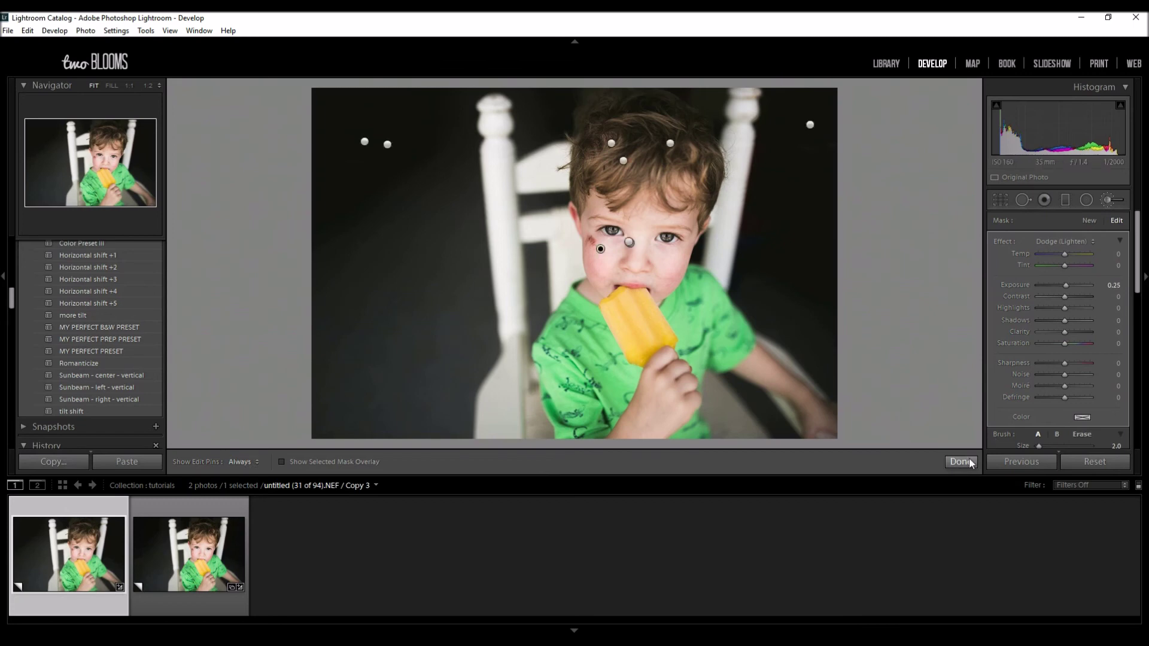
pyautogui.click(961, 462)
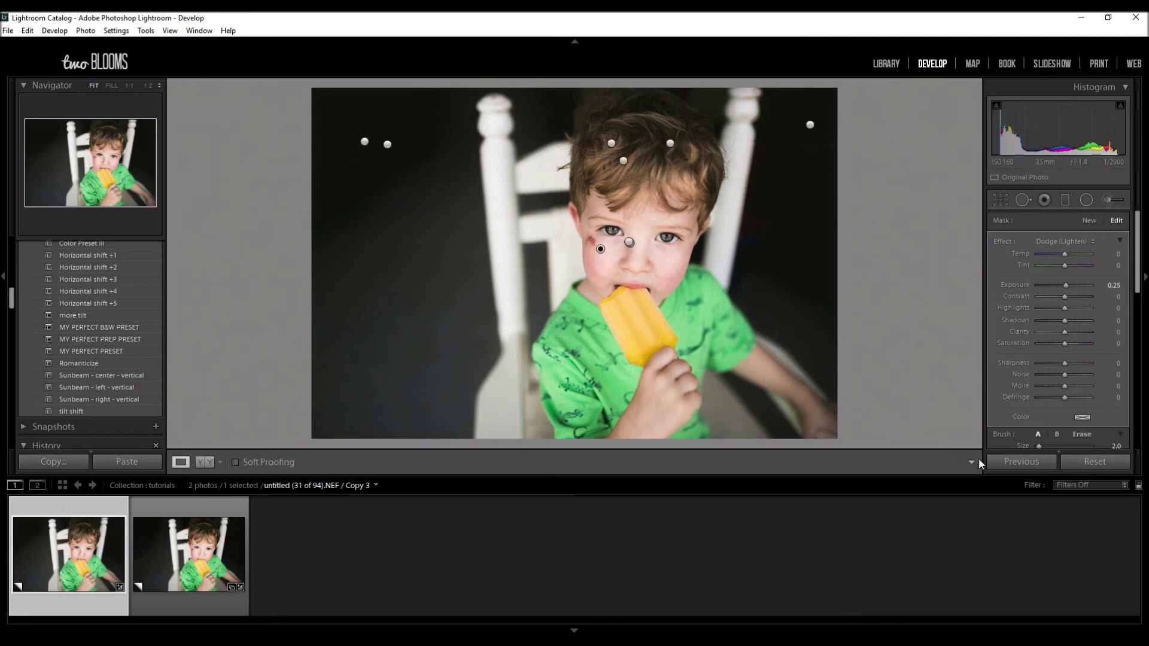
# - Compare Before/After side by side and split, then return to the single Loupe view
pyautogui.press('k')
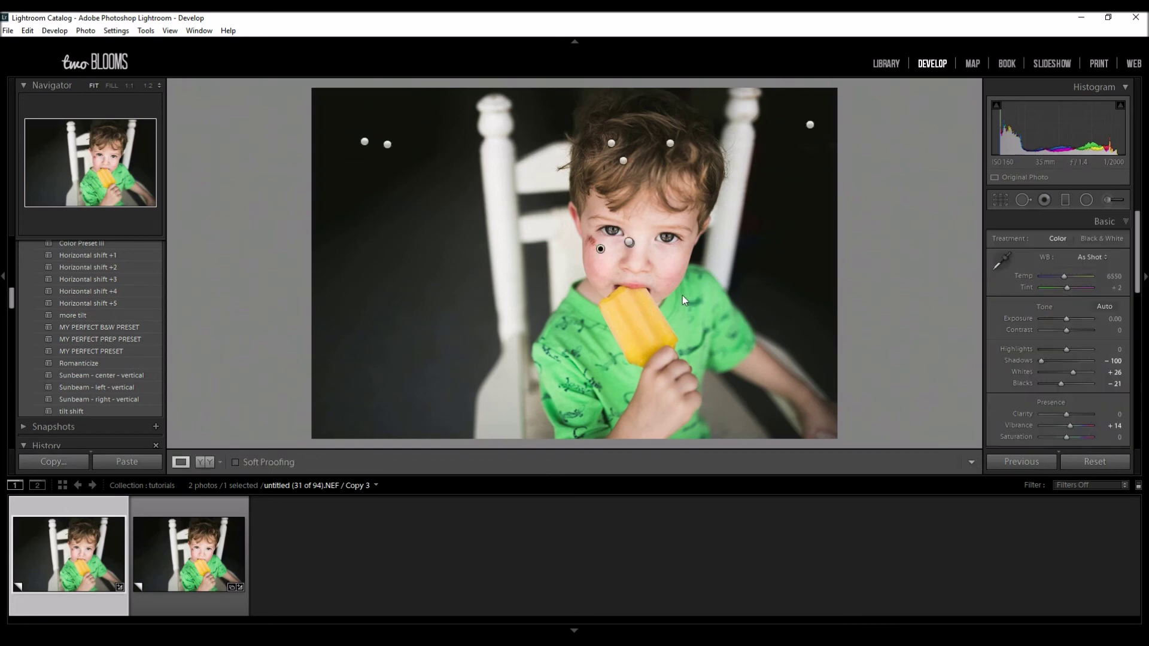
pyautogui.click(206, 462)
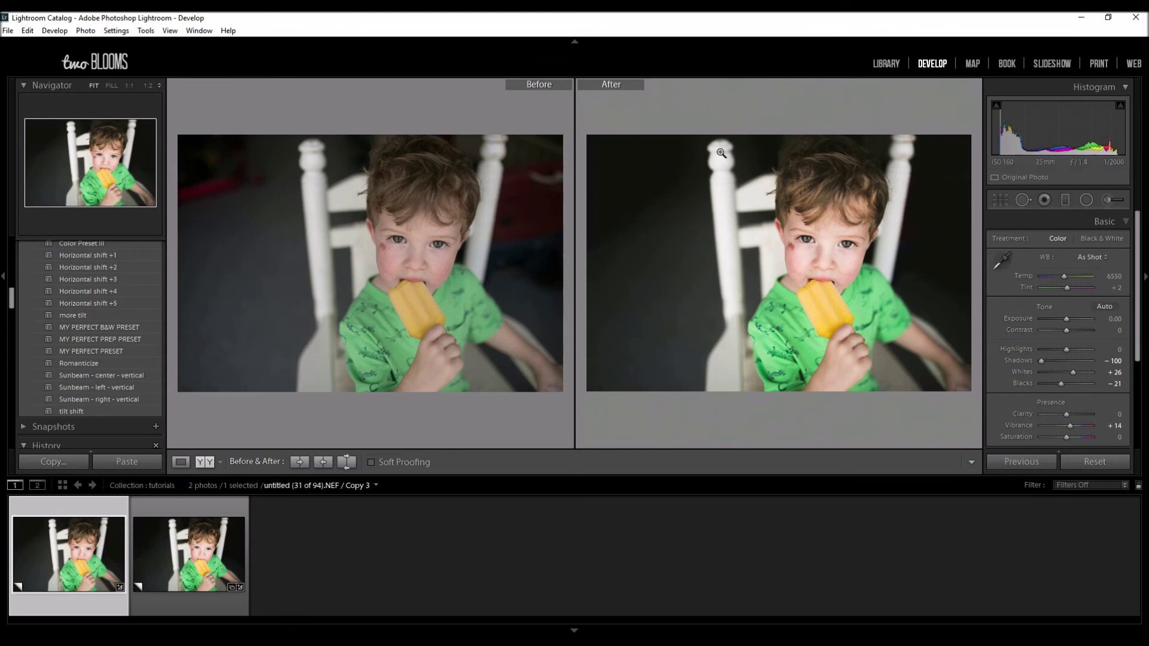
pyautogui.click(208, 466)
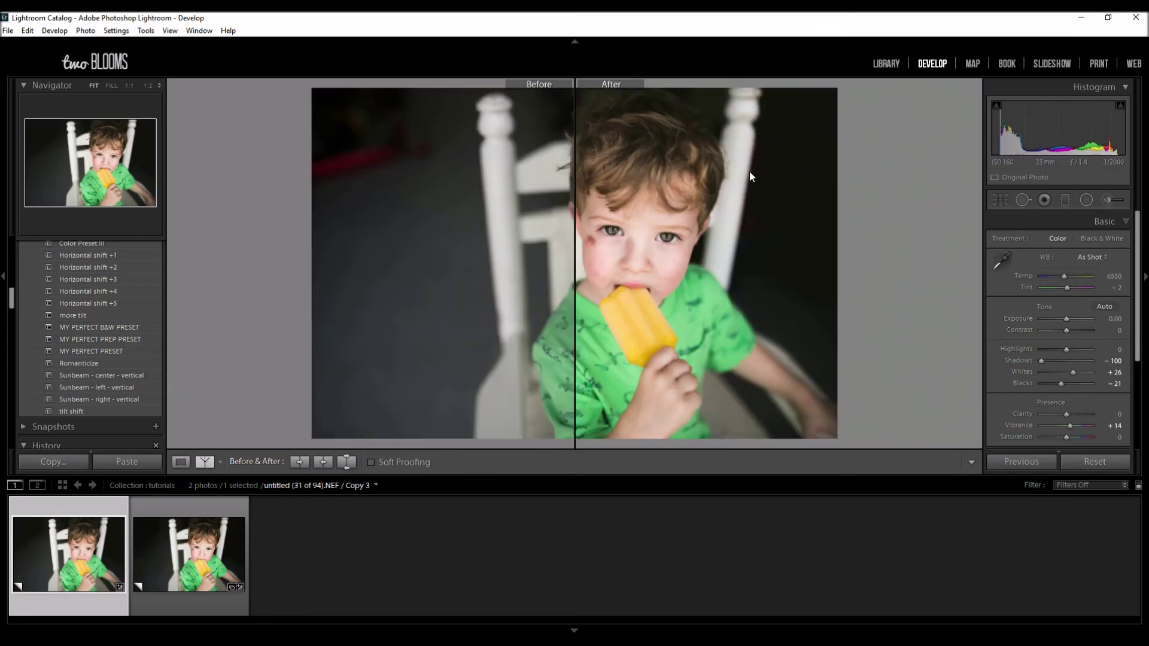
pyautogui.click(183, 463)
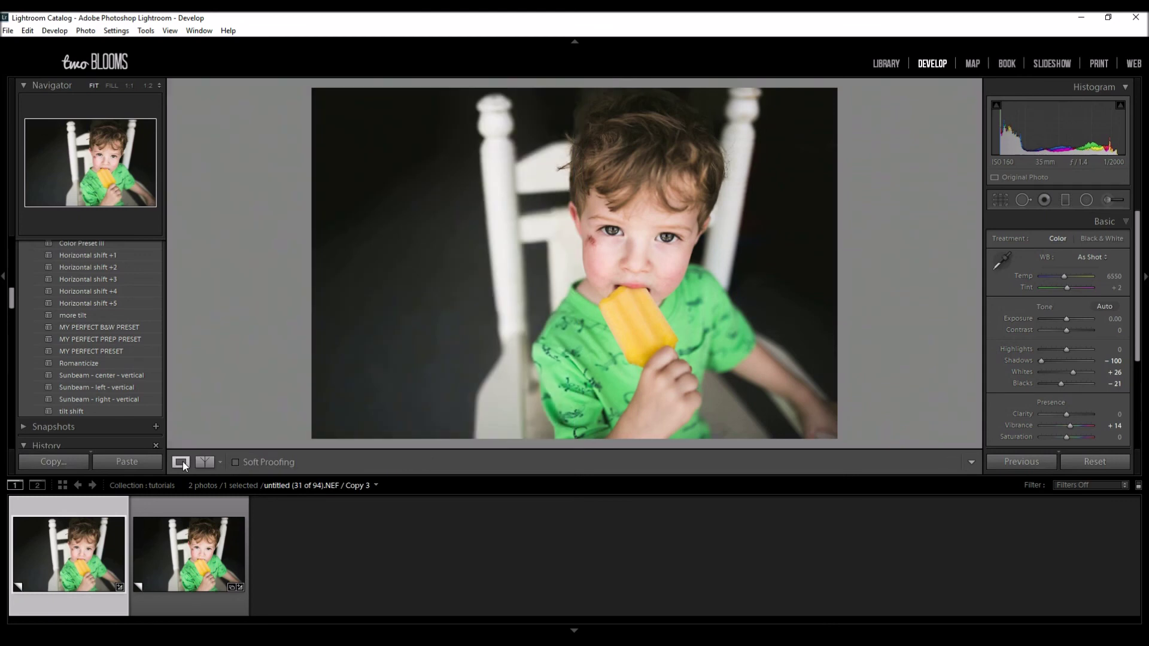
# - Apply the MY PERFECT B&W PRESET preset from the Presets panel to the popsicle portrait
pyautogui.click(133, 328)
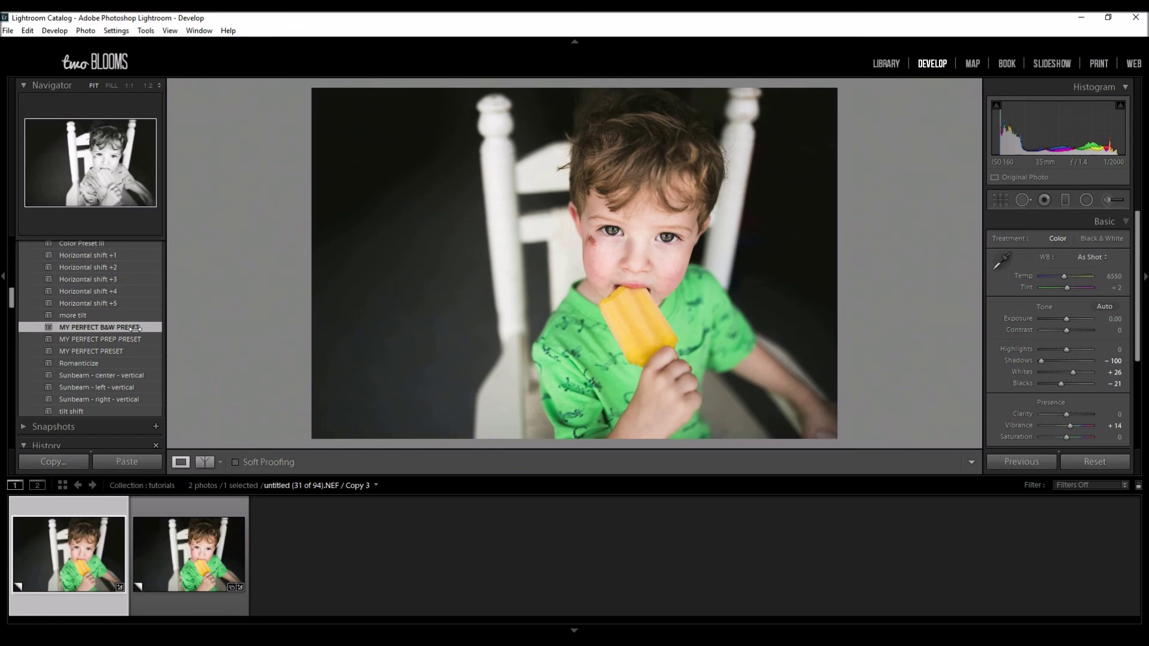